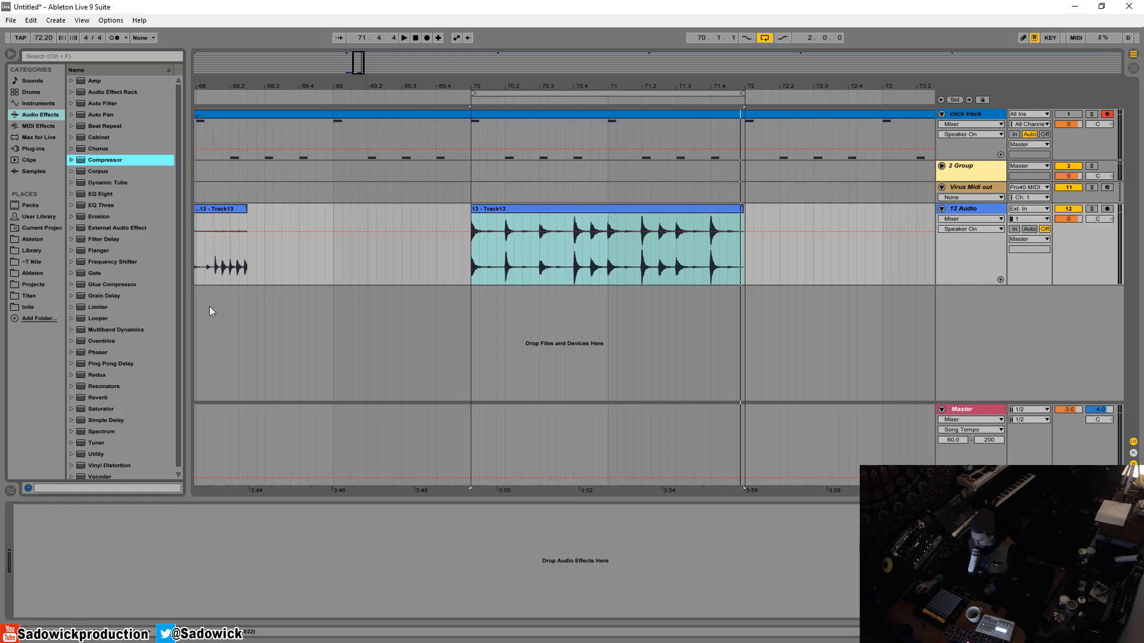
Add a Compressor followed by a Glue Compressor to the 12 Audio track's device chain.
left_click_drag(119, 163, 127, 524)
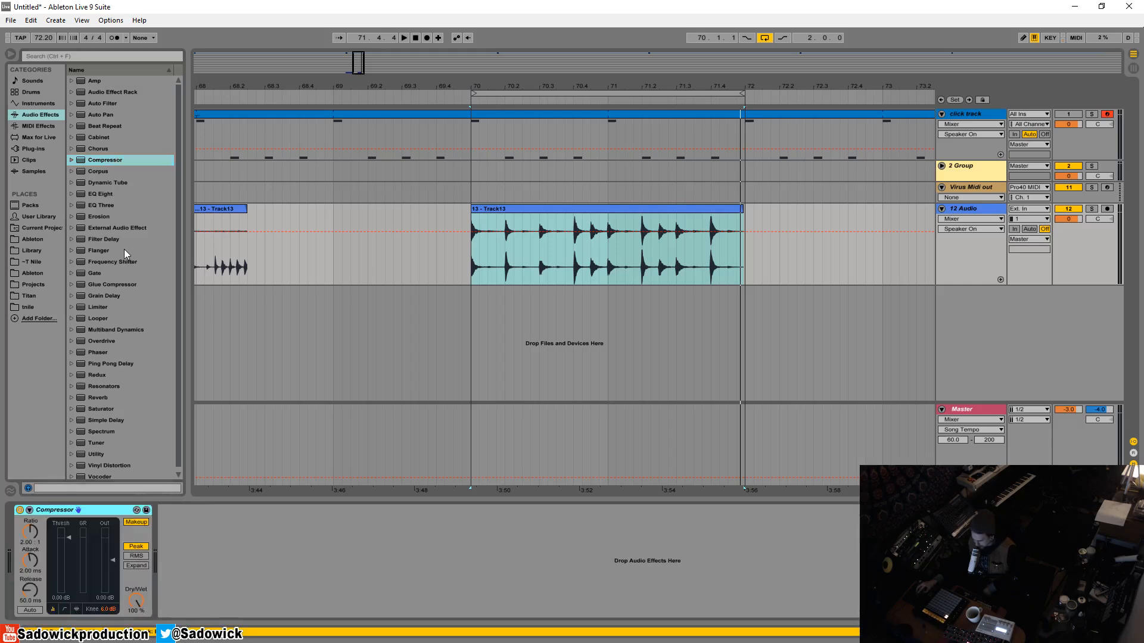
left_click_drag(110, 282, 221, 546)
Try the Compressor at ratio 1.00 : 1, attack 0.39 ms and release 779 ms, and compare the Glue Compressor's attack and ratio controls.
left_click(66, 512)
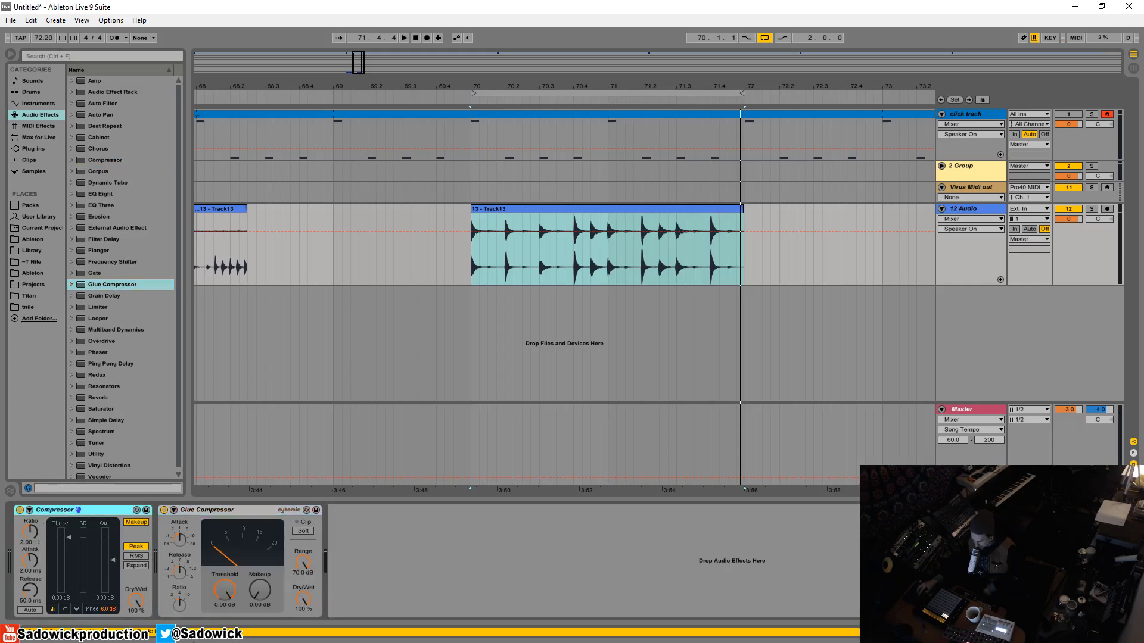
left_click_drag(30, 542, 30, 458)
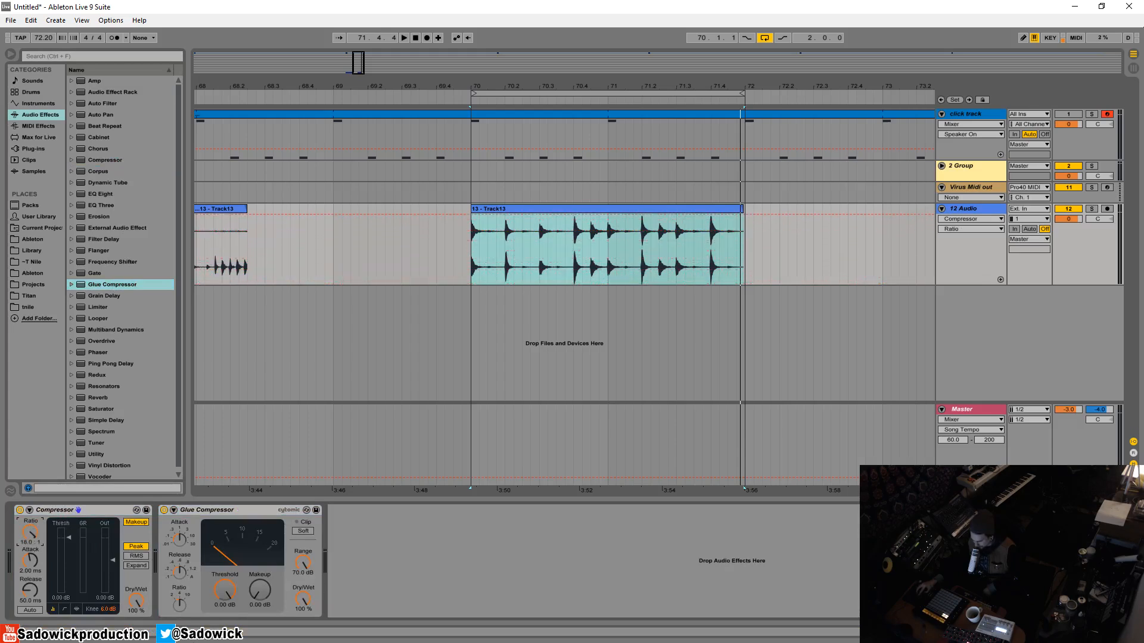
left_click_drag(30, 536, 110, 599)
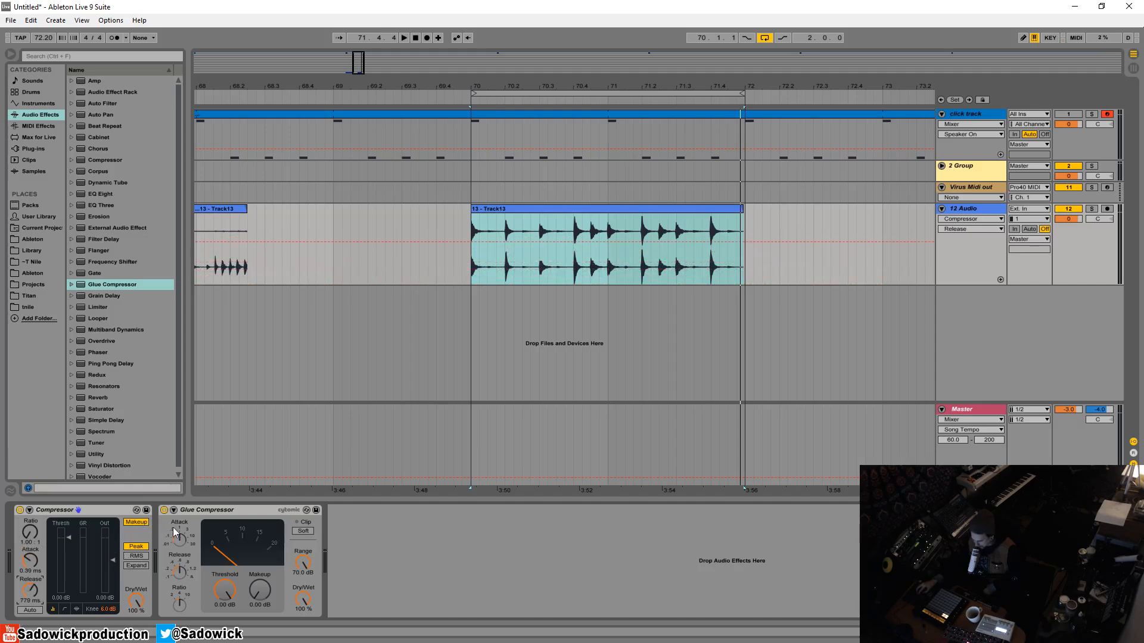
left_click(180, 541)
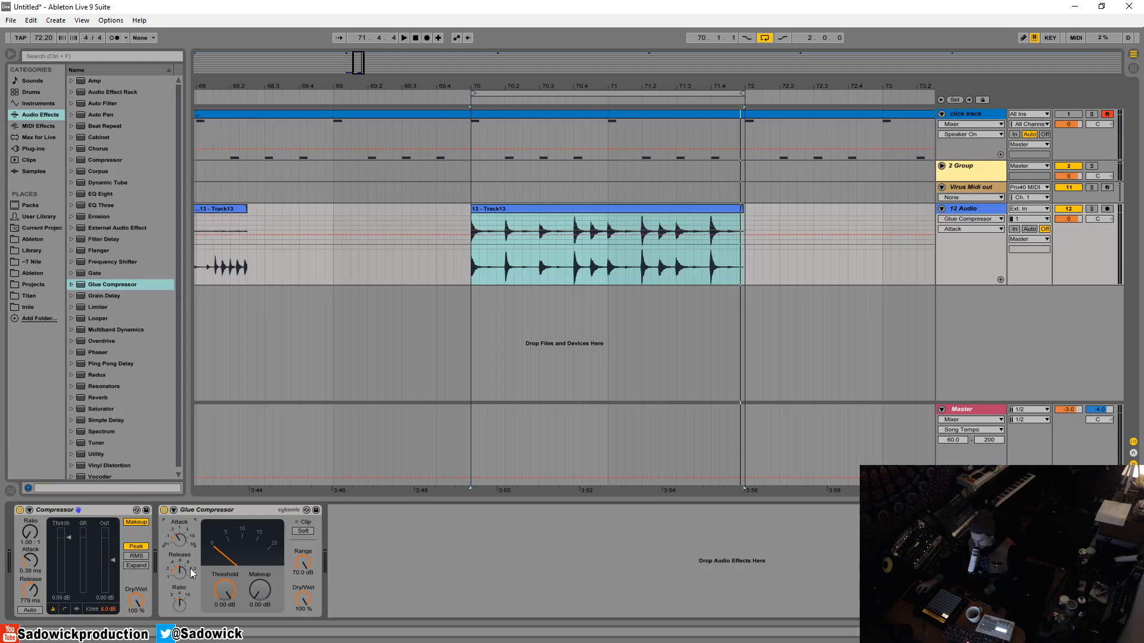
left_click(180, 604)
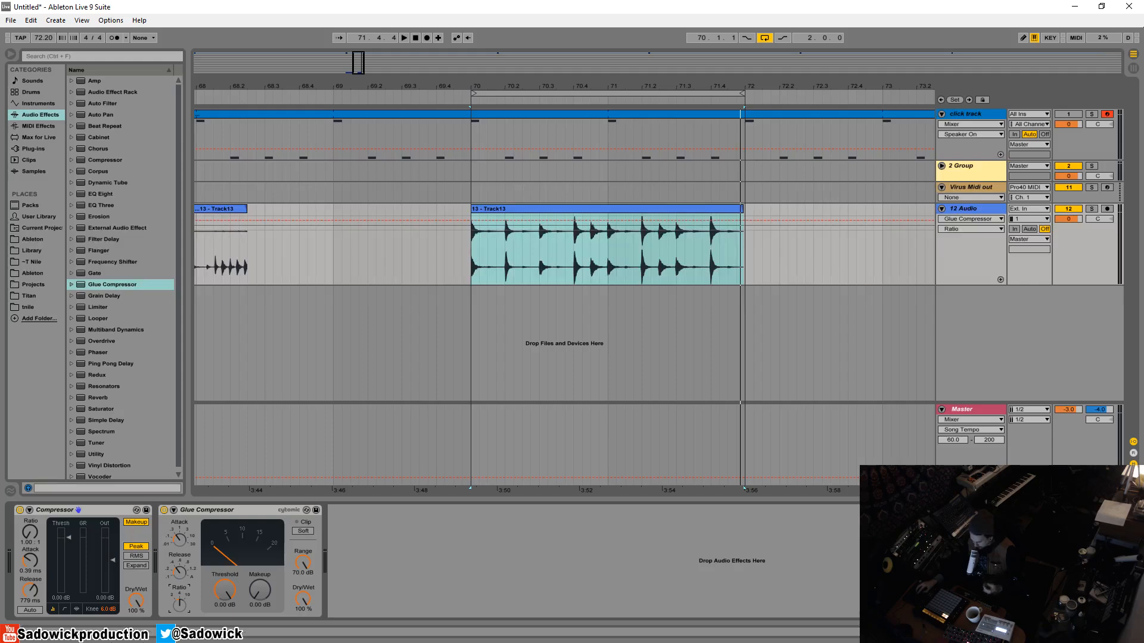
Delete the standard Compressor, keeping only the Glue Compressor on the 12 Audio track.
left_click(74, 511)
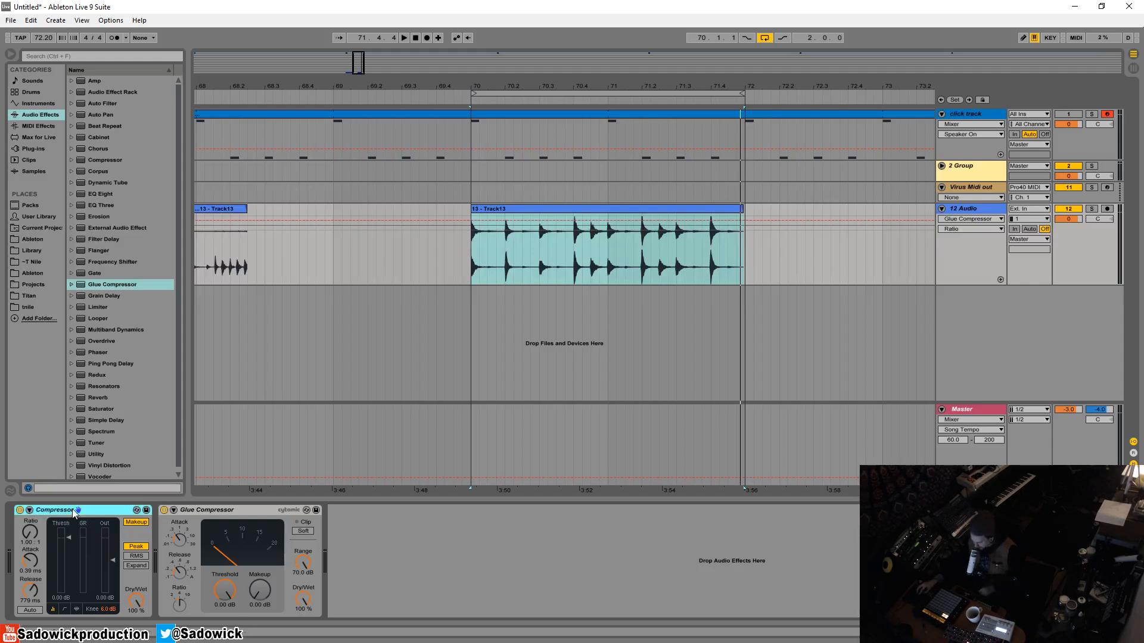
key("Delete")
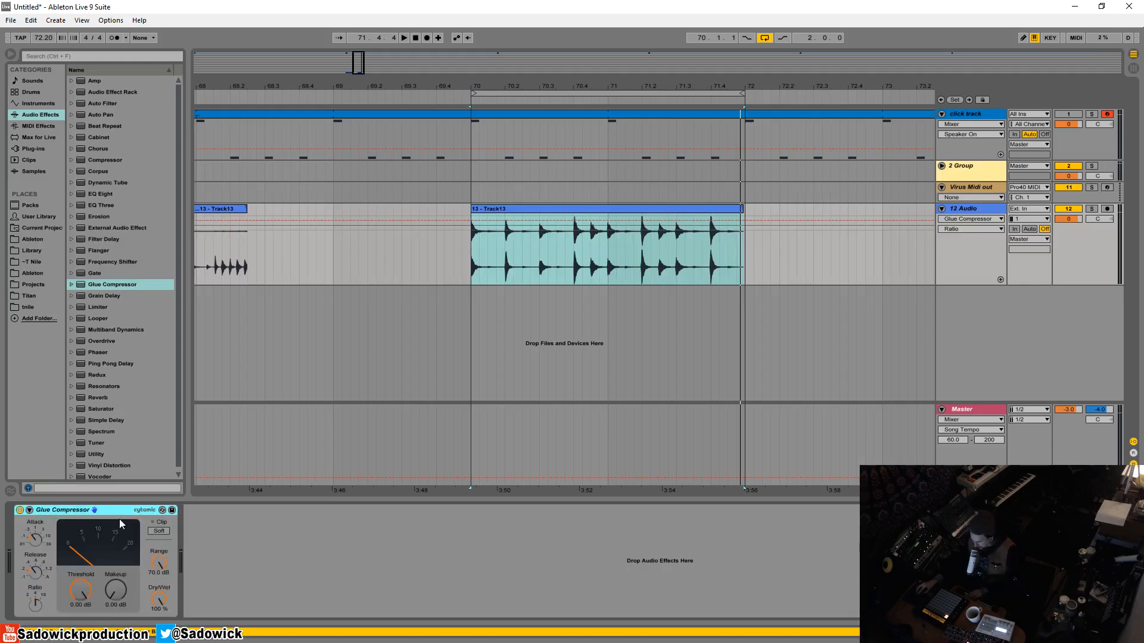
Audition the 13 - Track13 clip with the Glue Compressor bypassed, and re-enable the device.
left_click(20, 510)
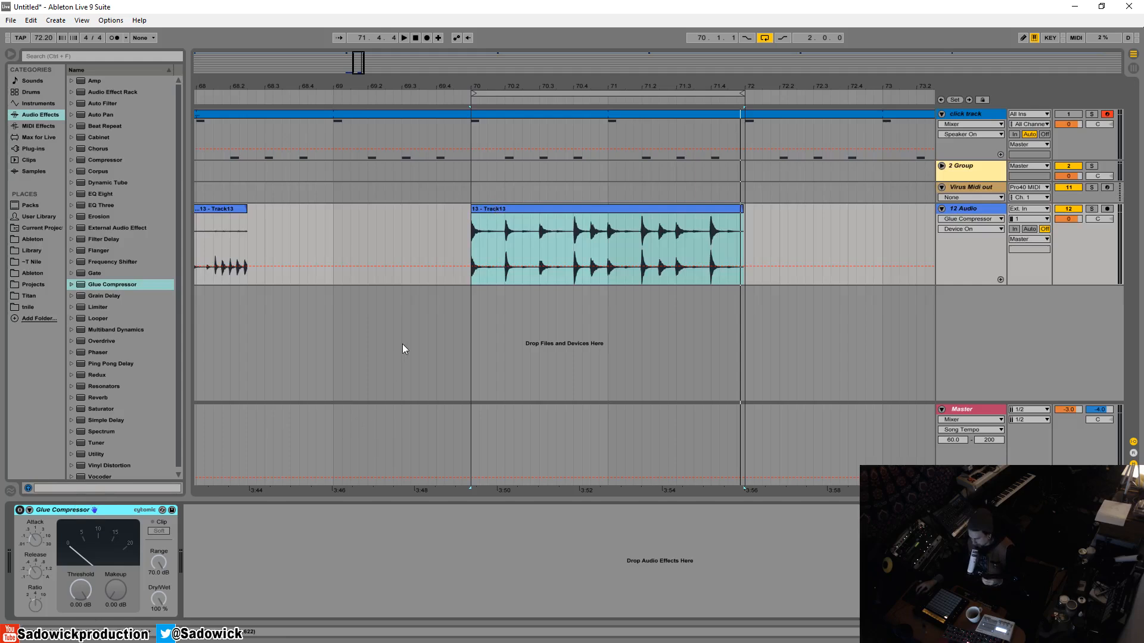
left_click(535, 208)
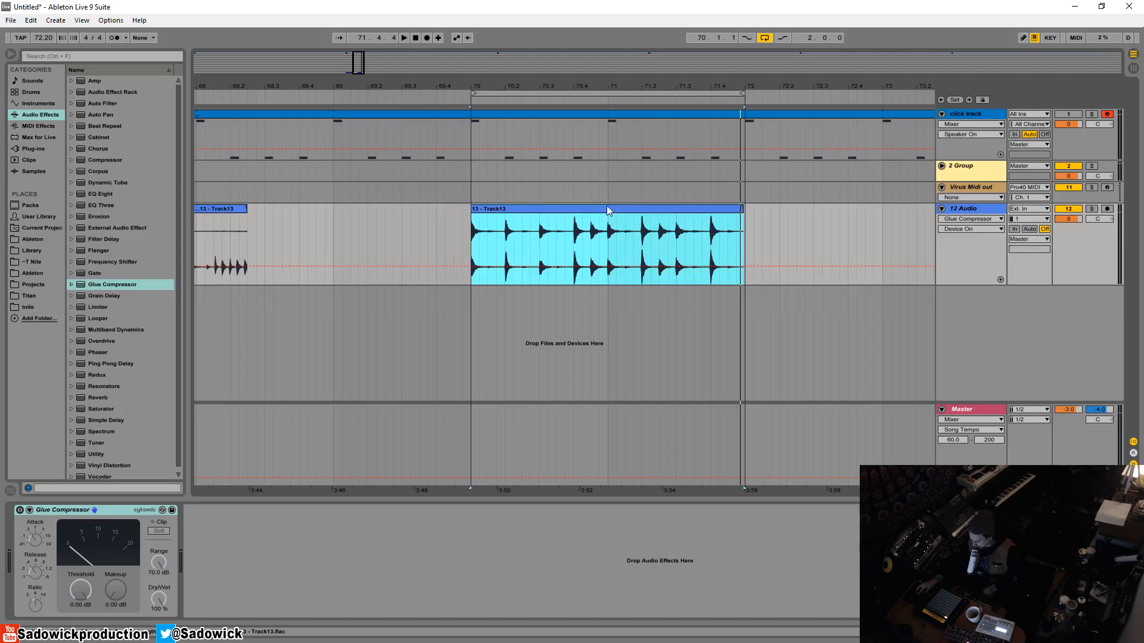
key("space")
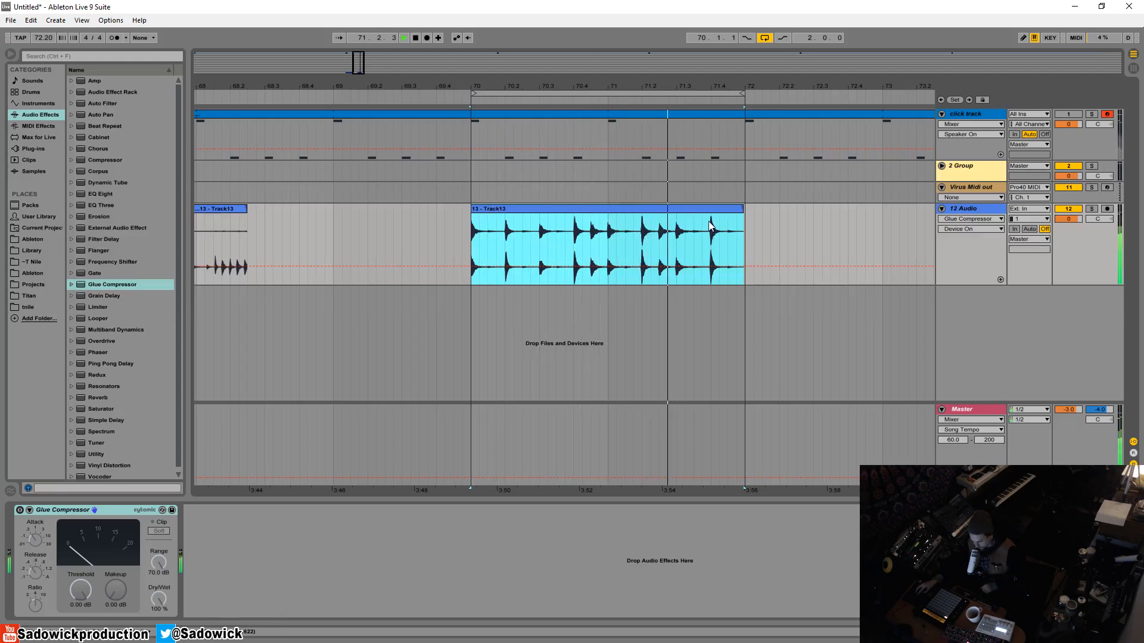
key("space")
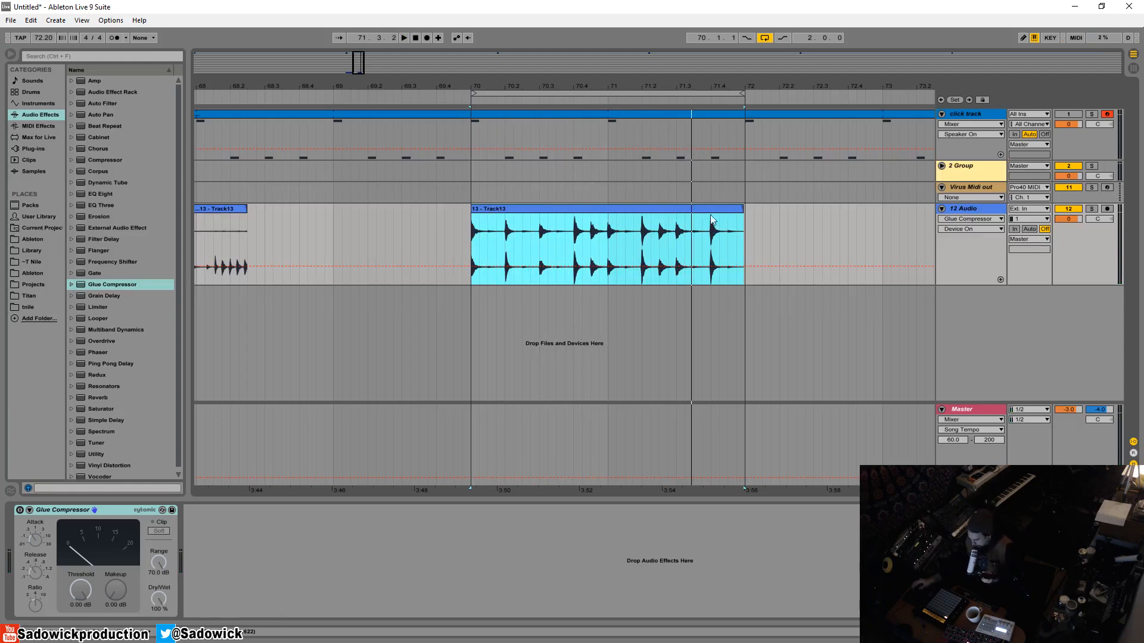
left_click(18, 510)
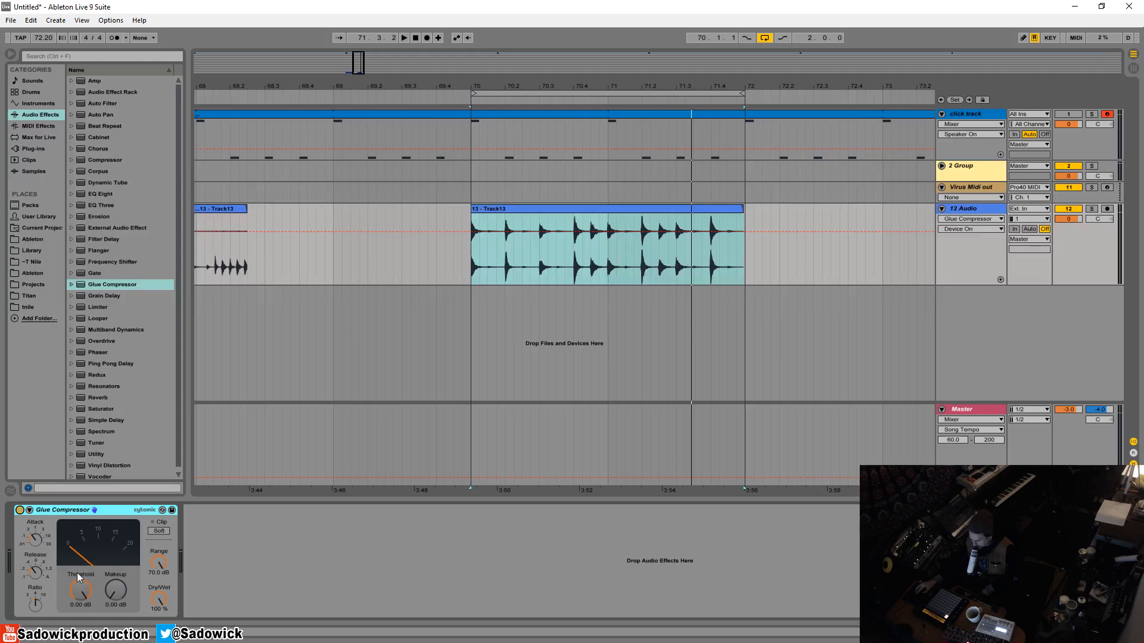
left_click(35, 541)
left_click_drag(36, 540, 36, 544)
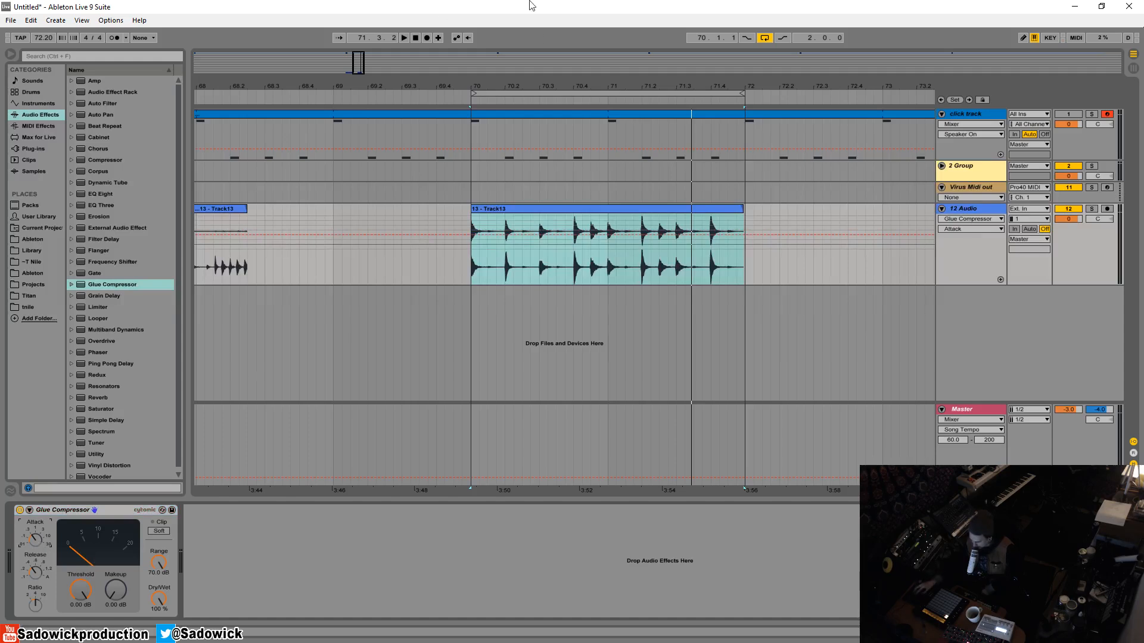
left_click_drag(540, 87, 542, 137)
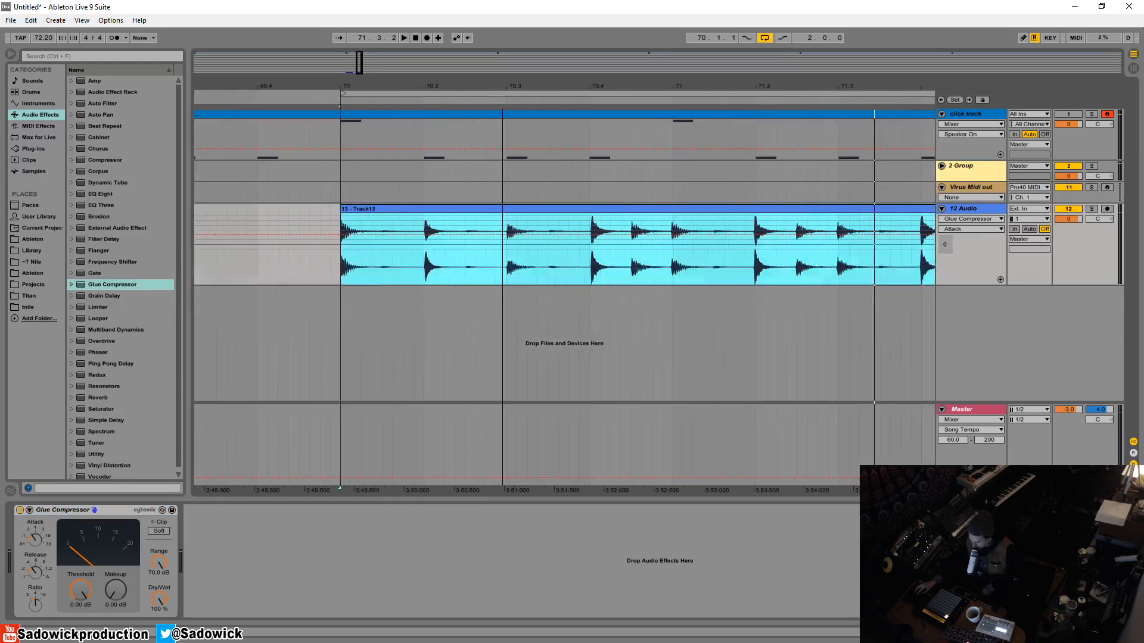
Add xfer's LFOTool plug-in after the Glue Compressor on the 12 Audio track and open its editor window.
left_click(33, 149)
scroll(107, 358, "down", 3)
left_click(73, 387)
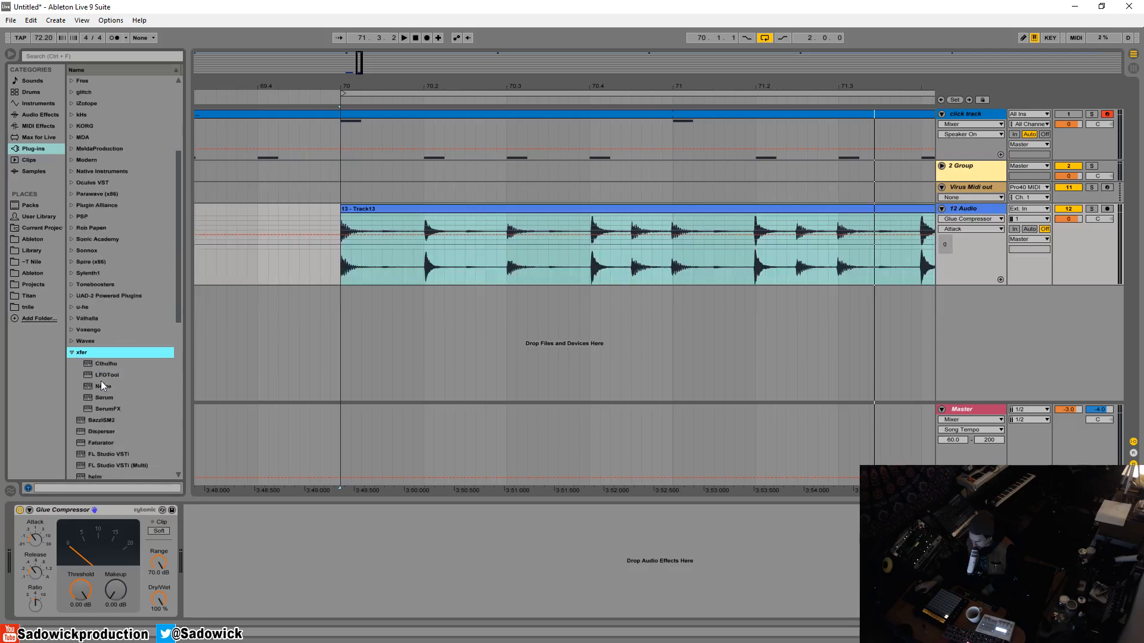
left_click_drag(109, 374, 274, 533)
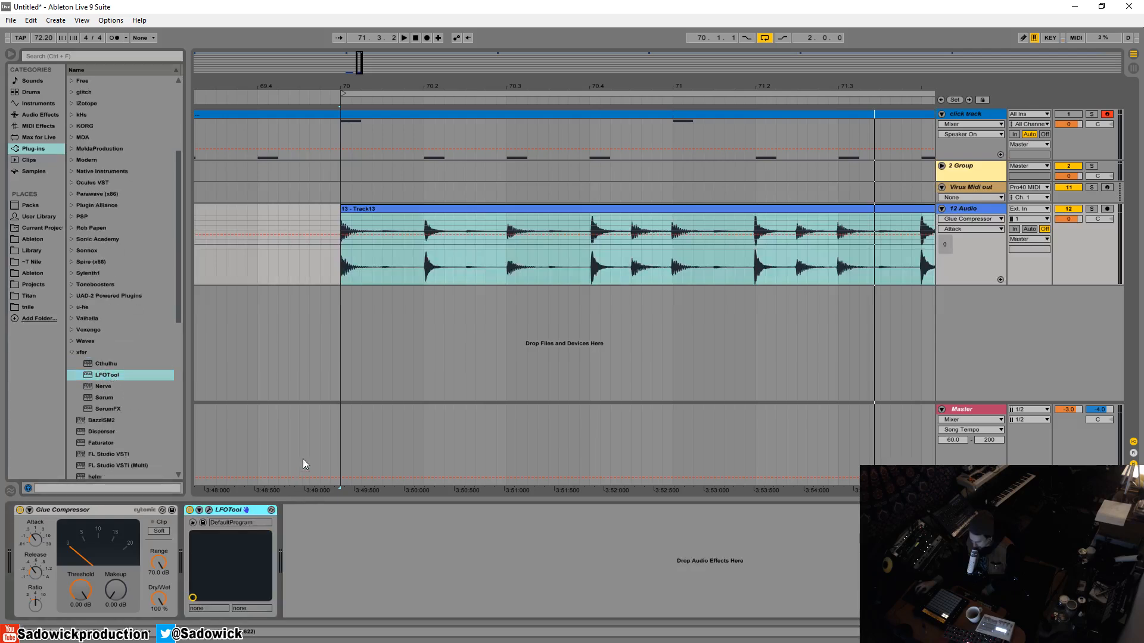
left_click(209, 510)
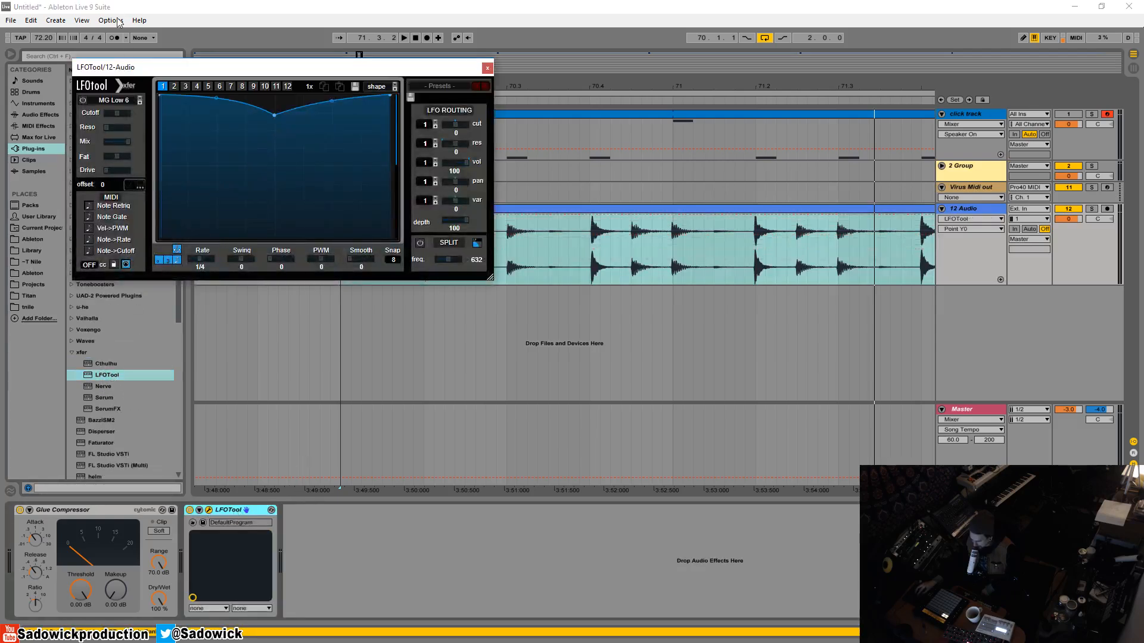
Neutralise LFOTool by flattening its LFO curve and setting the vol routing to 0, with the waveform display enabled.
left_click_drag(273, 117, 270, 63)
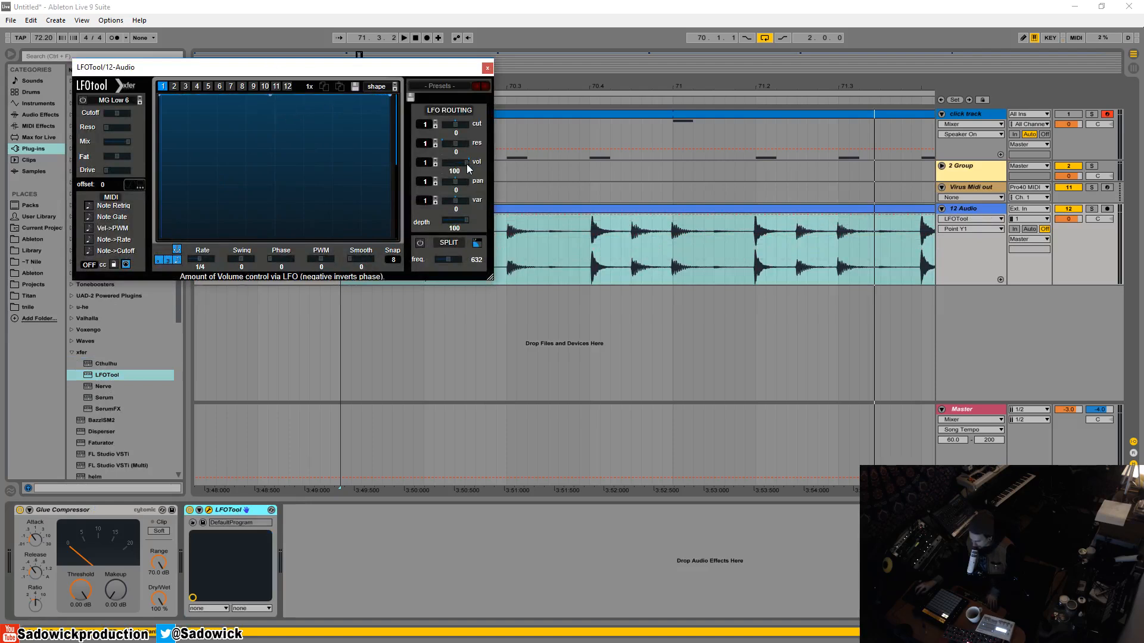
double_click(467, 164)
left_click(137, 188)
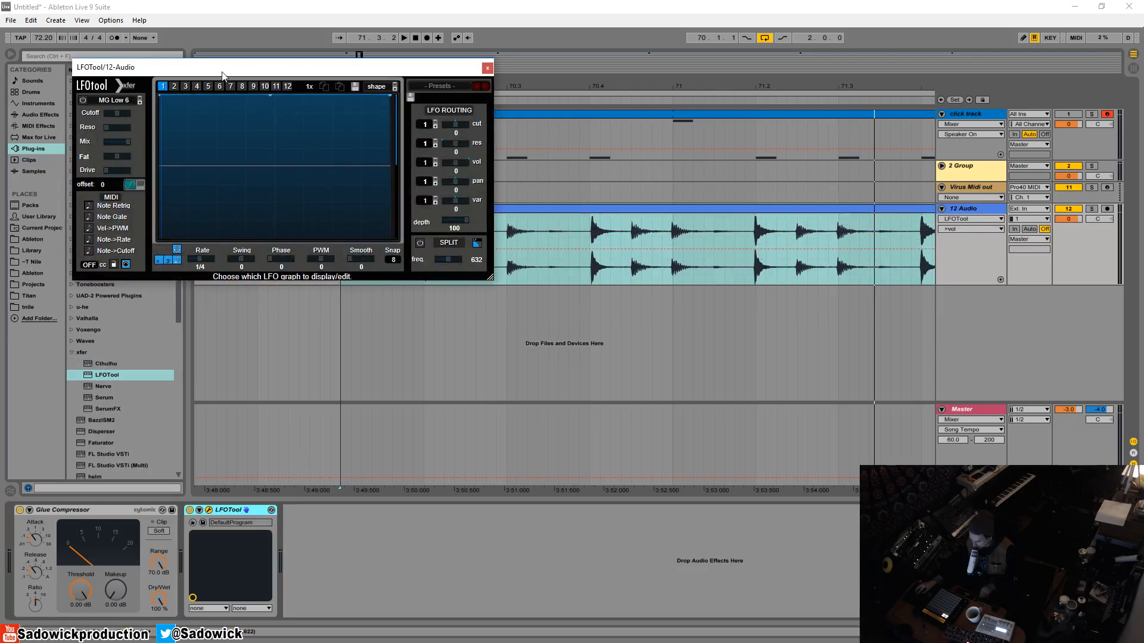
Play the drum clip to view its waveform in LFOTool's graph.
left_click_drag(224, 68, 197, 76)
key("space")
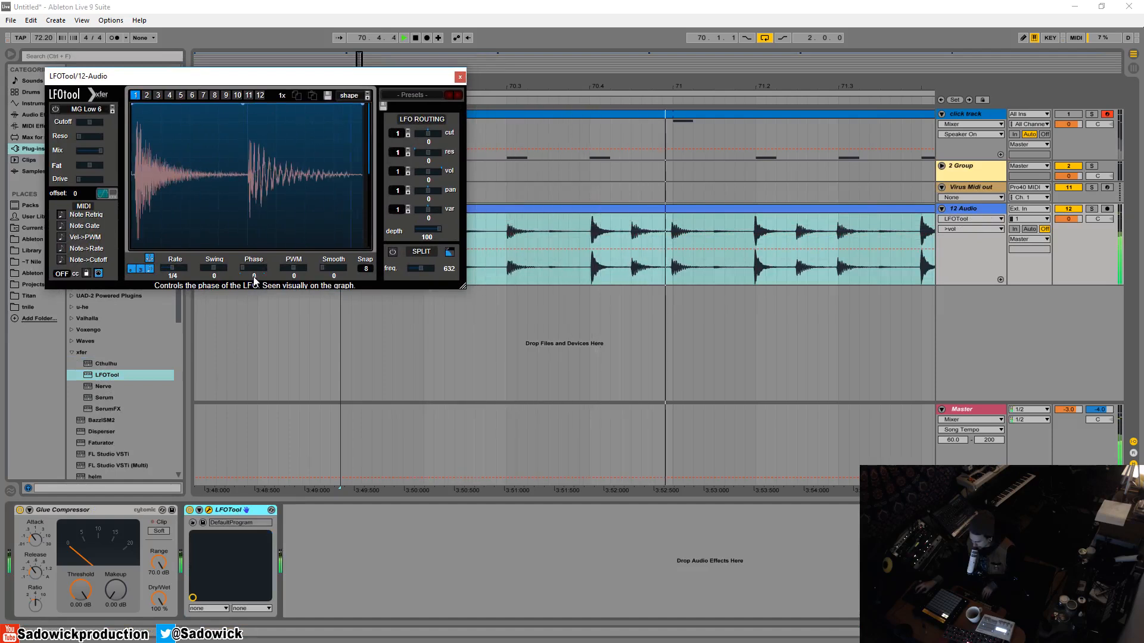
key("space")
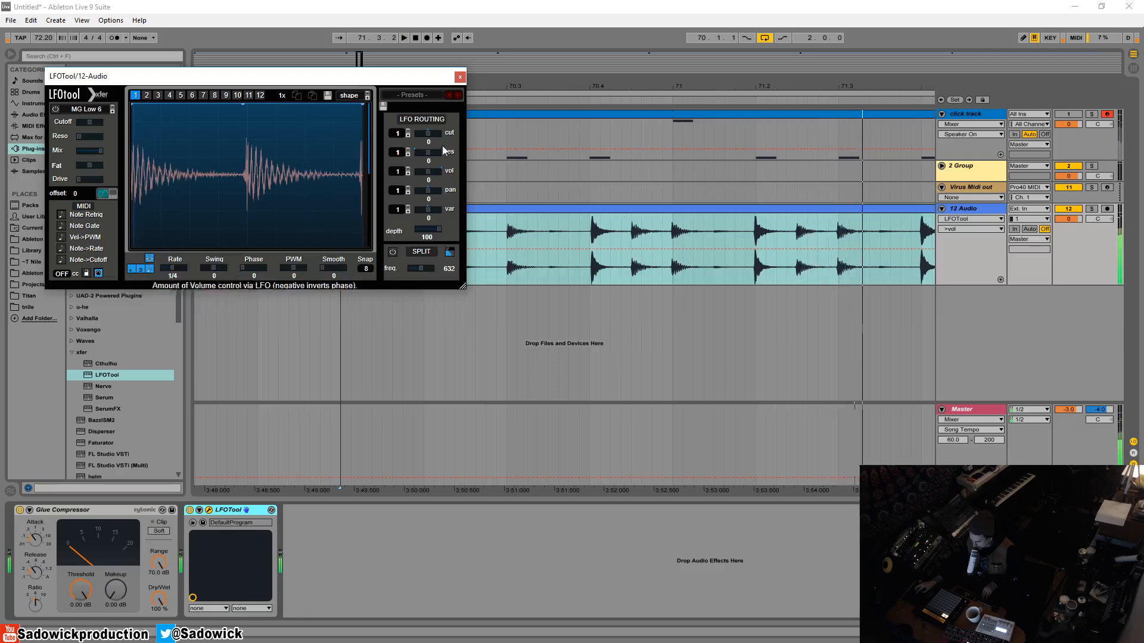
Close the LFOTool window and loop the single beat of the drum clip starting at 70.2.1.
left_click(460, 76)
left_click_drag(827, 88, 509, 99)
key("space")
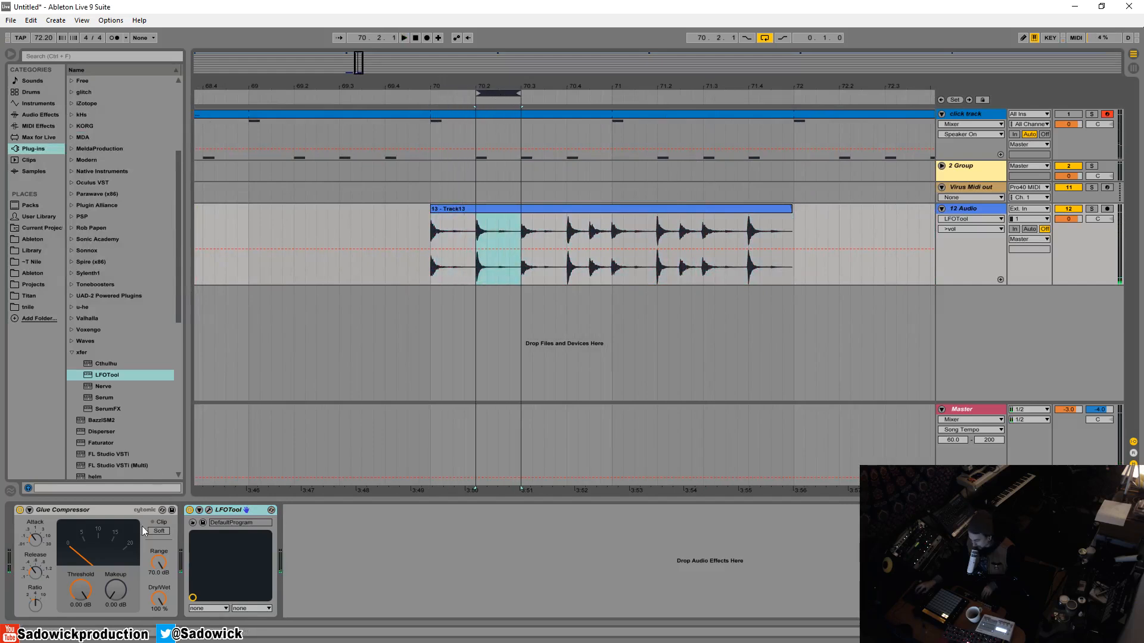
Reopen the LFOTool window, enlarge it, and place it clear of the looped beat.
left_click(209, 510)
left_click_drag(356, 83, 326, 84)
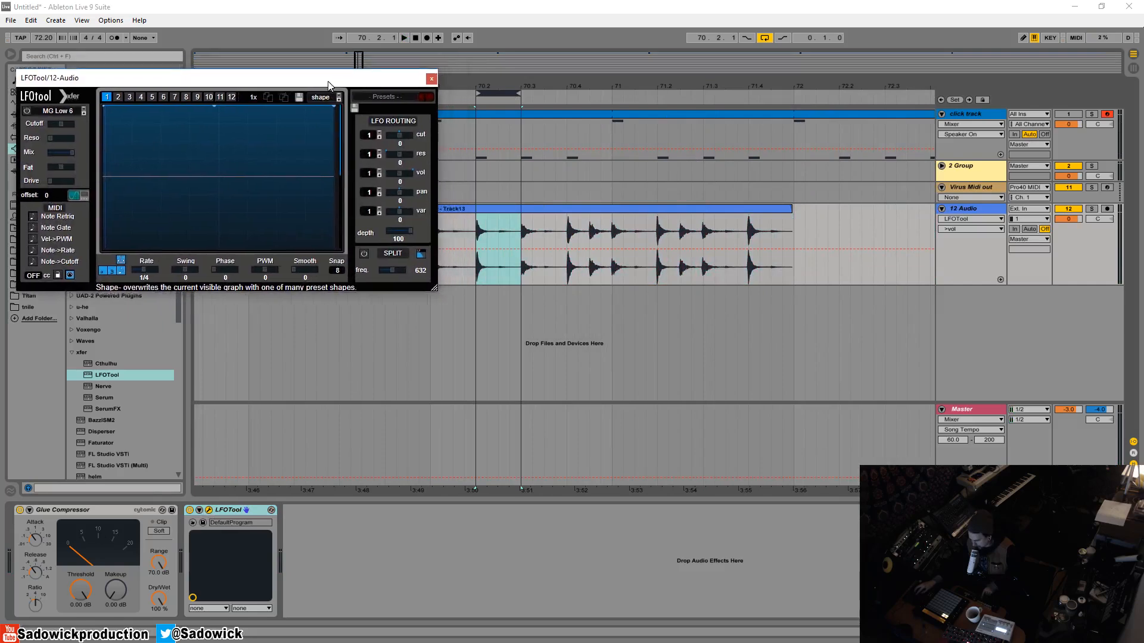
left_click_drag(432, 287, 458, 324)
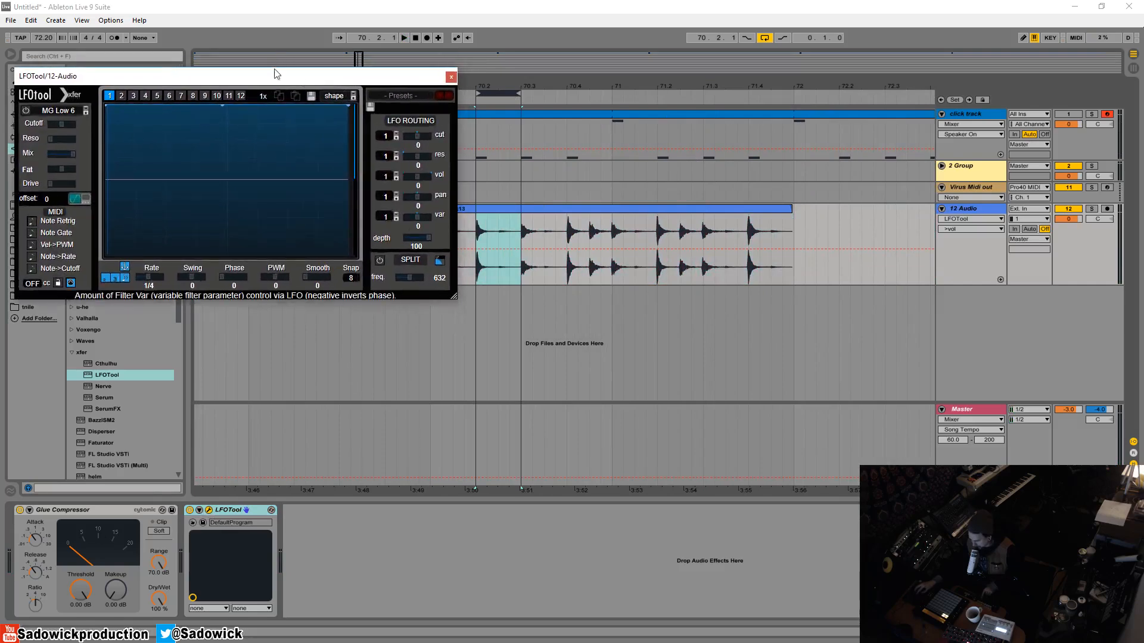
left_click_drag(277, 76, 811, 58)
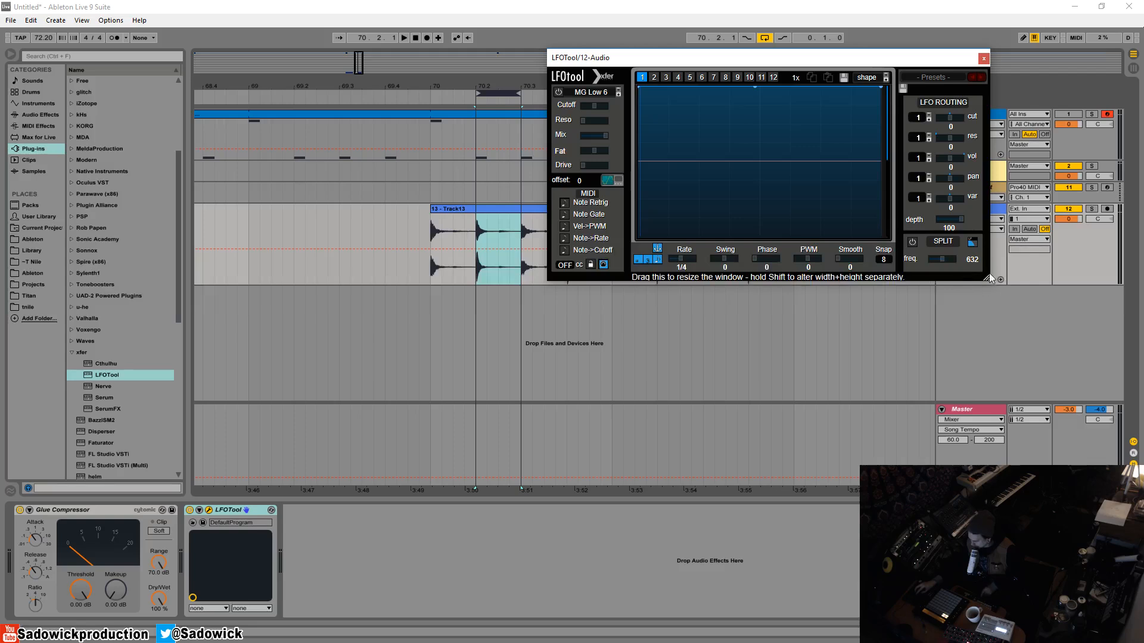
left_click_drag(985, 277, 1108, 337)
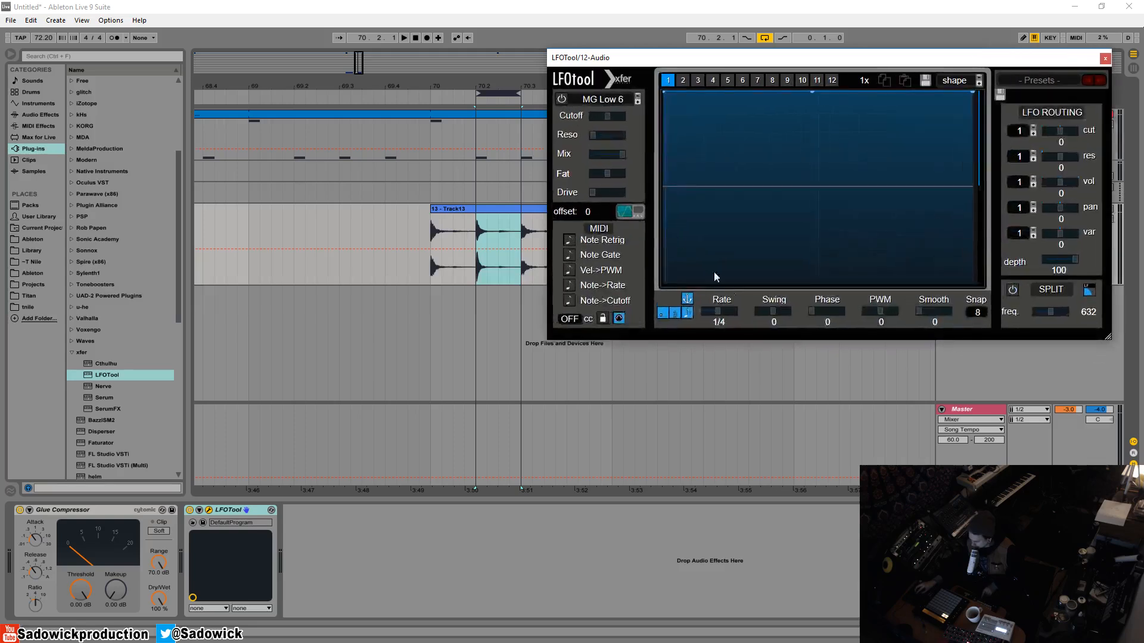
Play the looped beat to examine its uncompressed waveform in LFOTool's graph.
left_click(625, 211)
key("space")
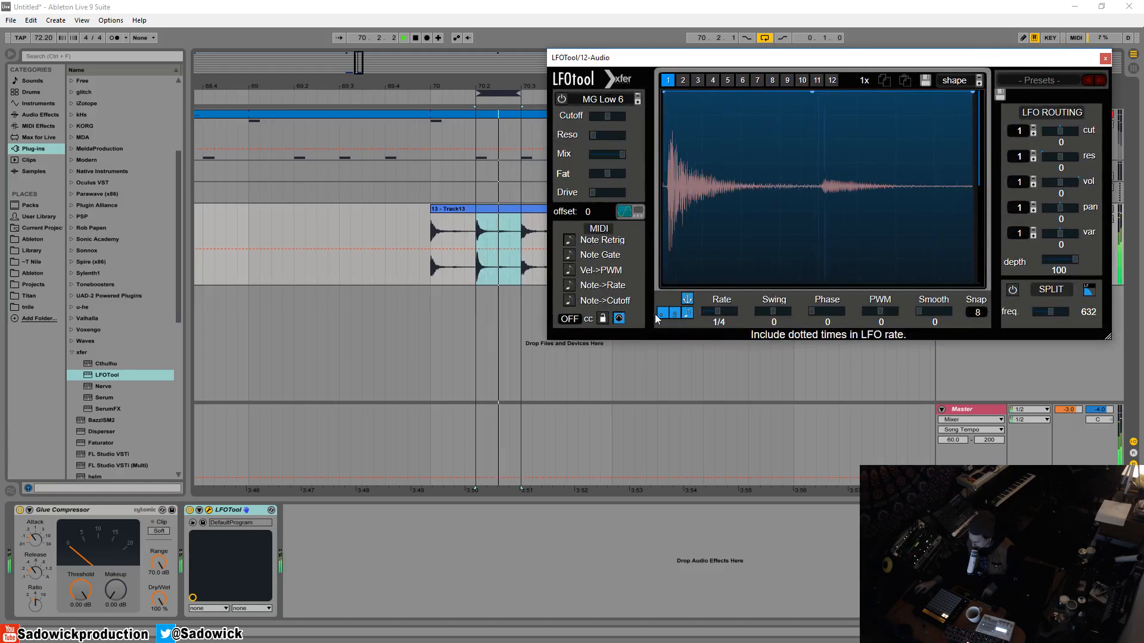
key("space")
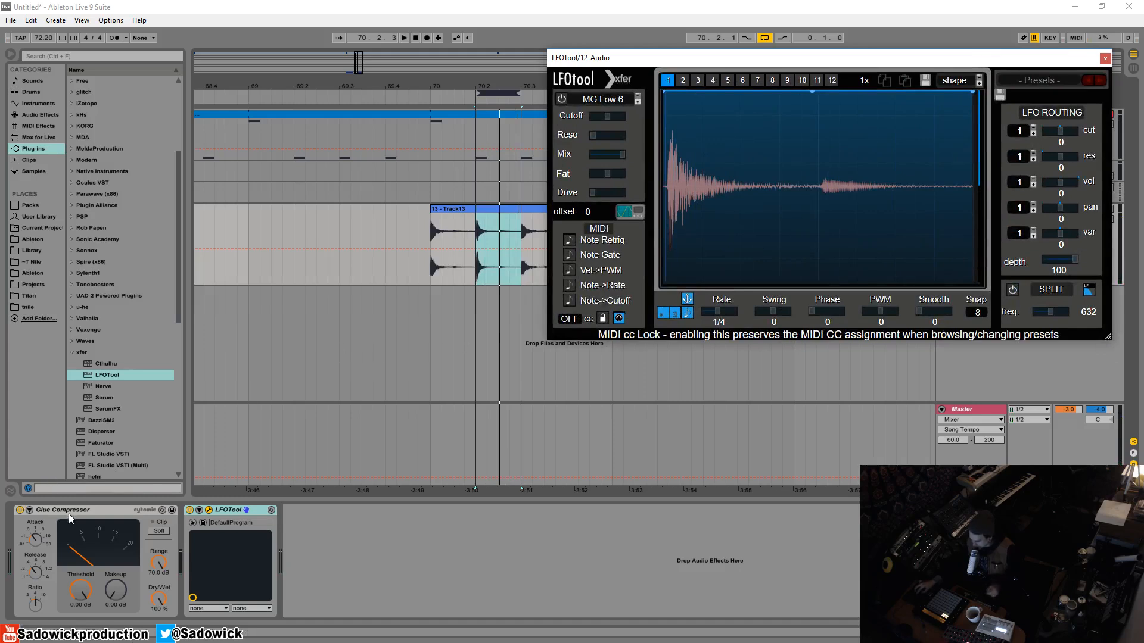
Adjust the Glue Compressor's attack, lower its threshold to -27.3 dB, and play the looped beat to check the waveform.
left_click(40, 535)
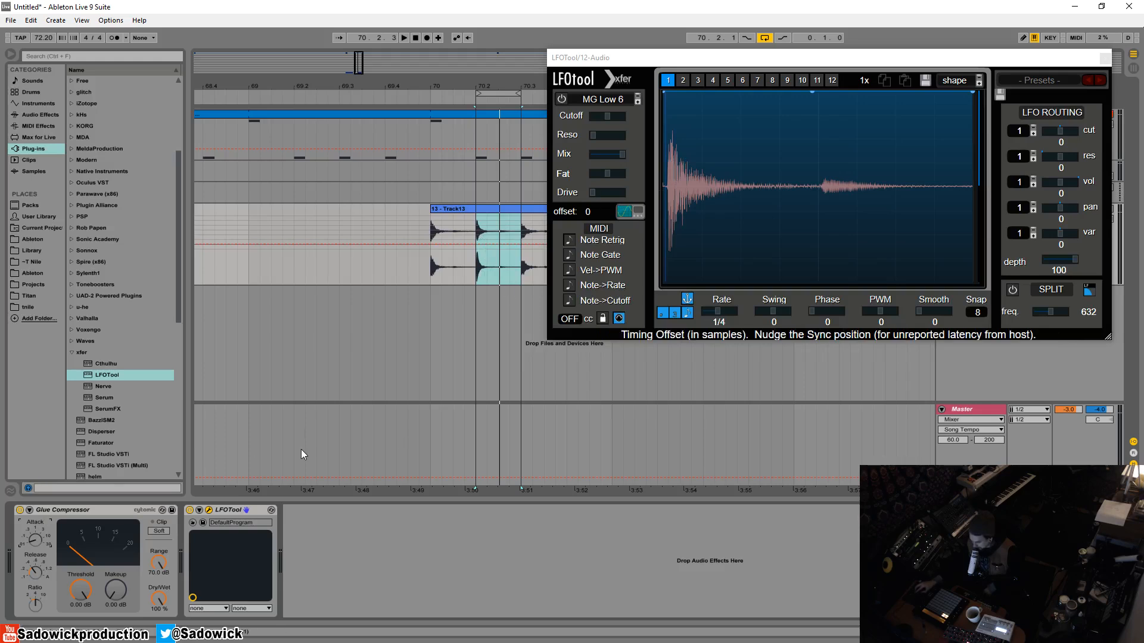
left_click_drag(94, 591, 93, 596)
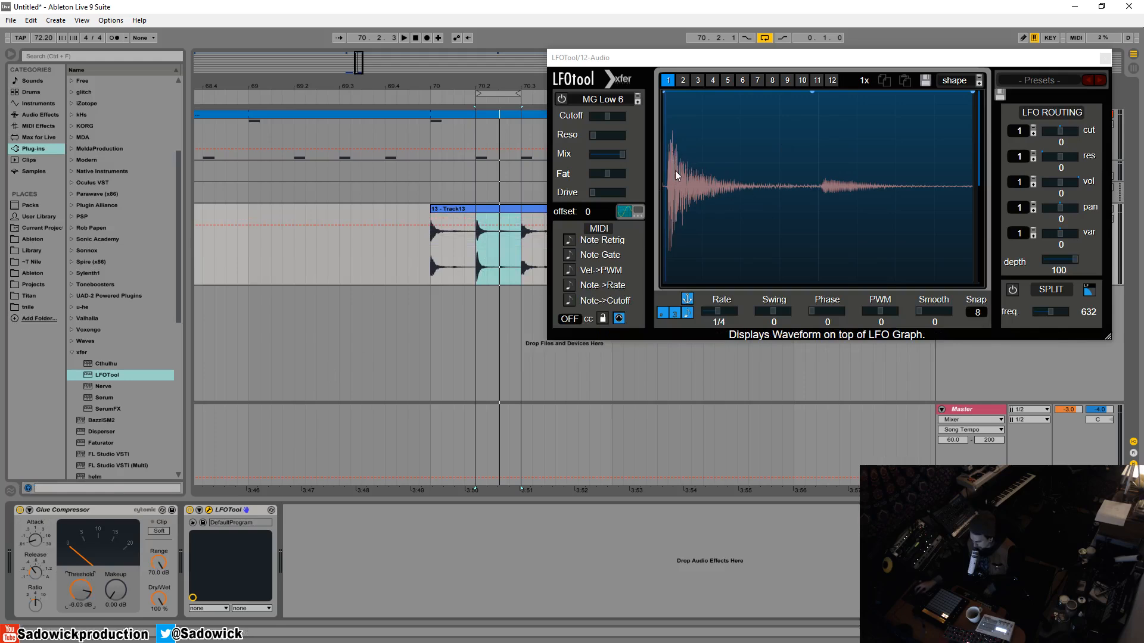
left_click_drag(80, 591, 81, 638)
key("space")
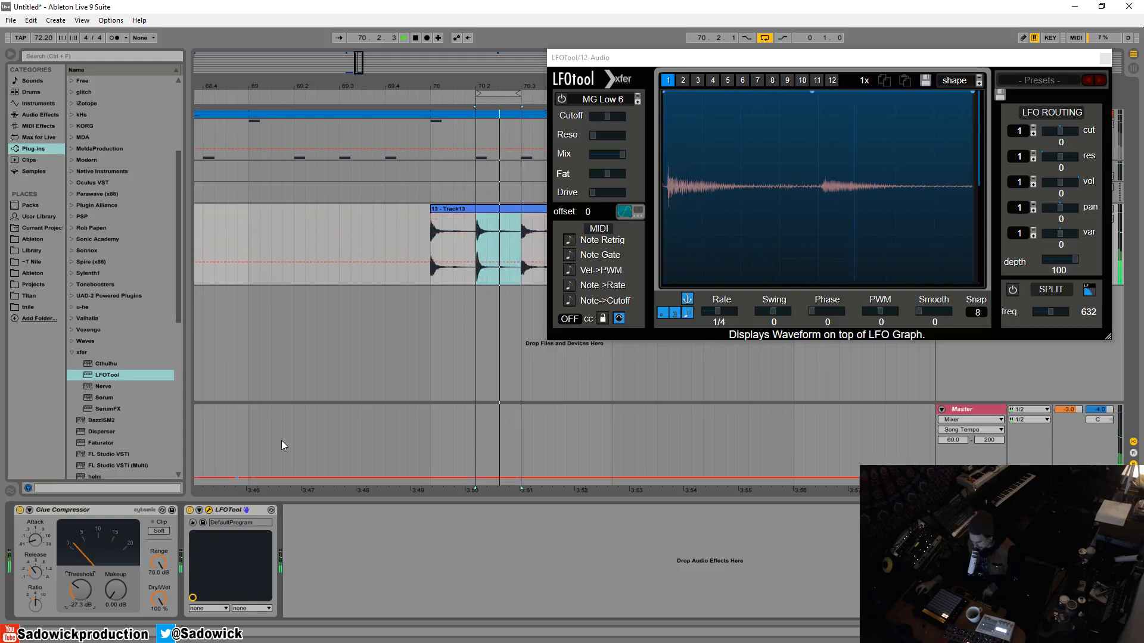
key("space")
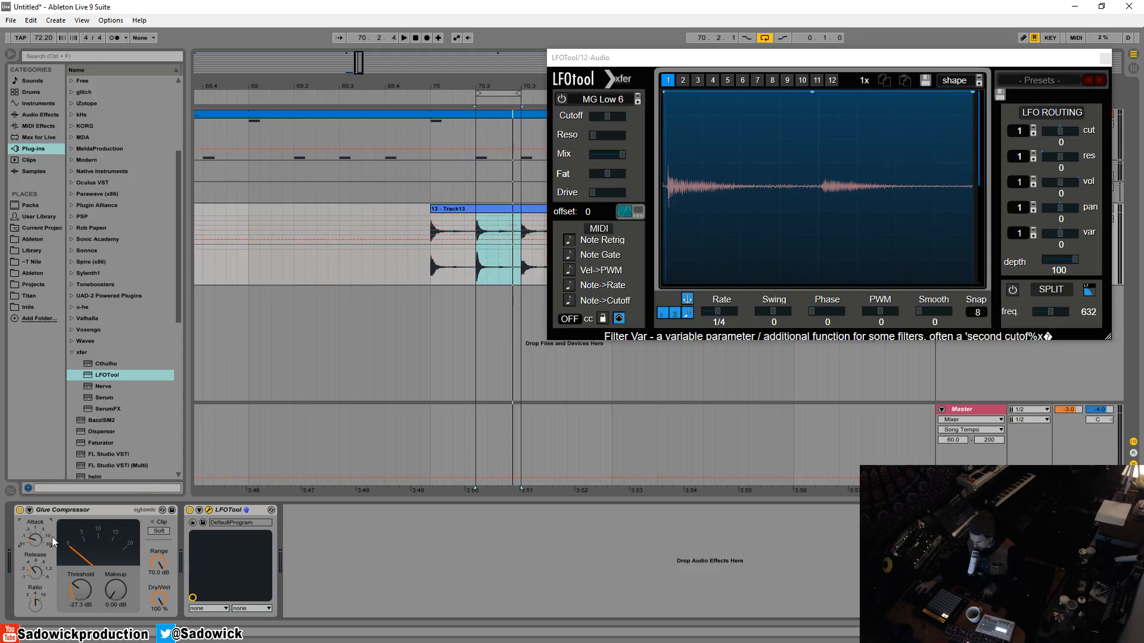
Play the looped beat with a slower Glue Compressor attack, and readjust the attack to a faster setting.
key("space")
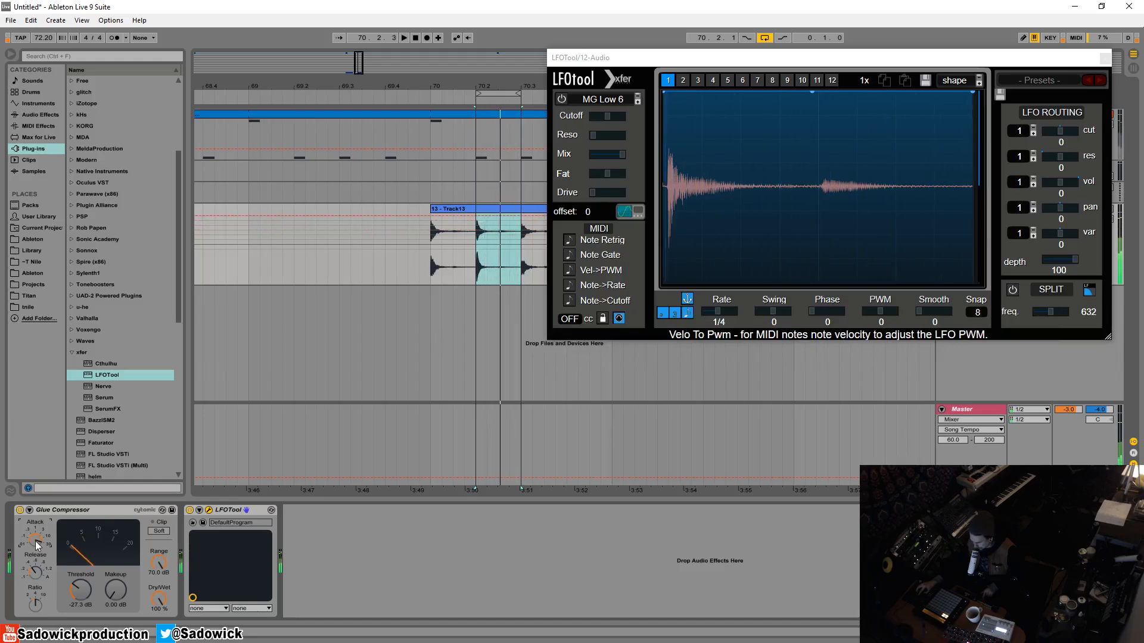
key("space")
left_click_drag(38, 529, 38, 540)
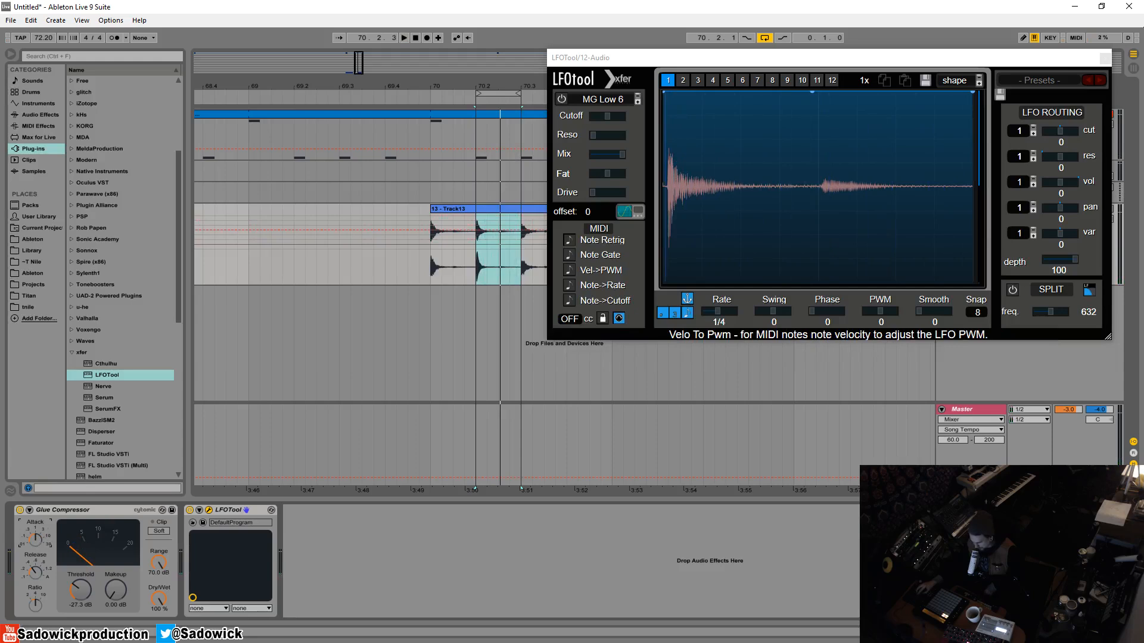
Adjust the Glue Compressor's release and reset its threshold to 0.00 dB.
left_click_drag(80, 590, 80, 582)
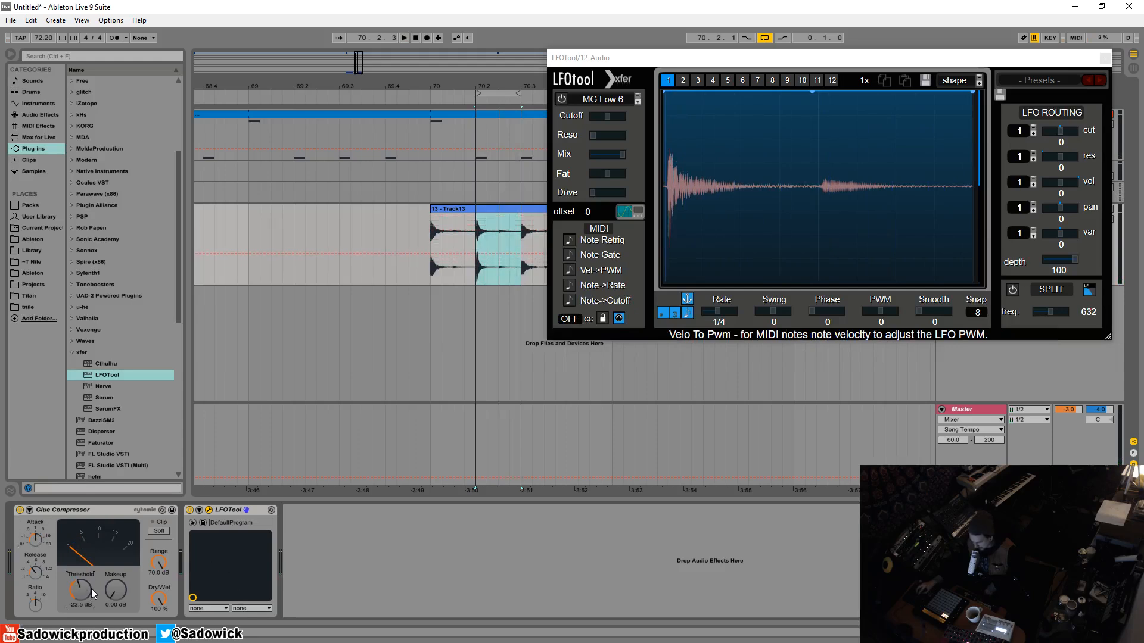
left_click(36, 576)
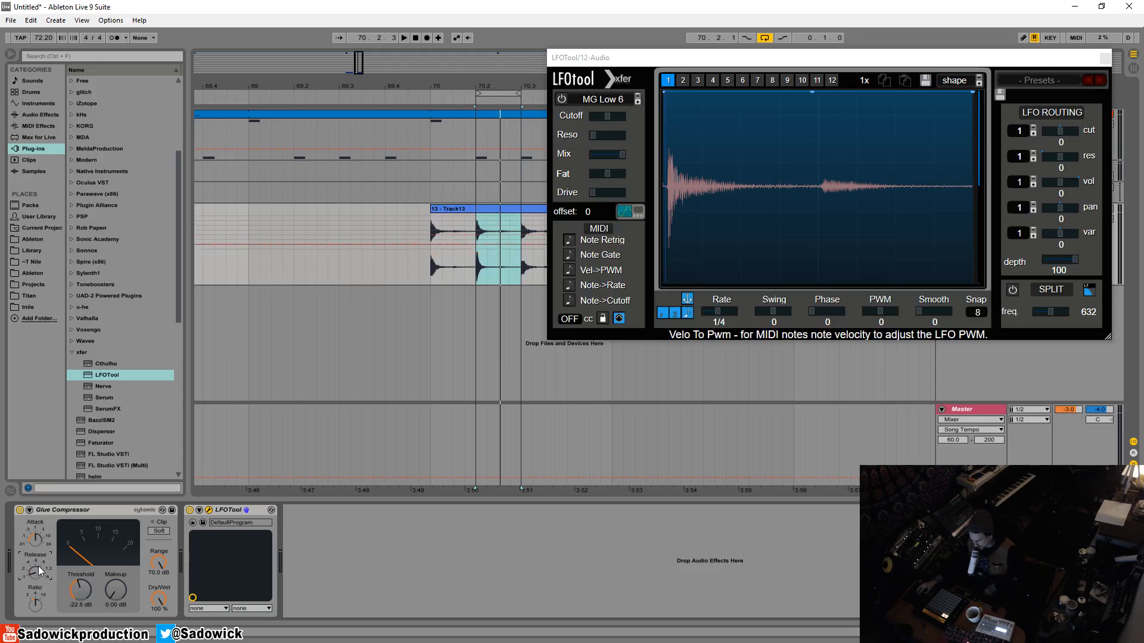
left_click_drag(35, 577, 35, 579)
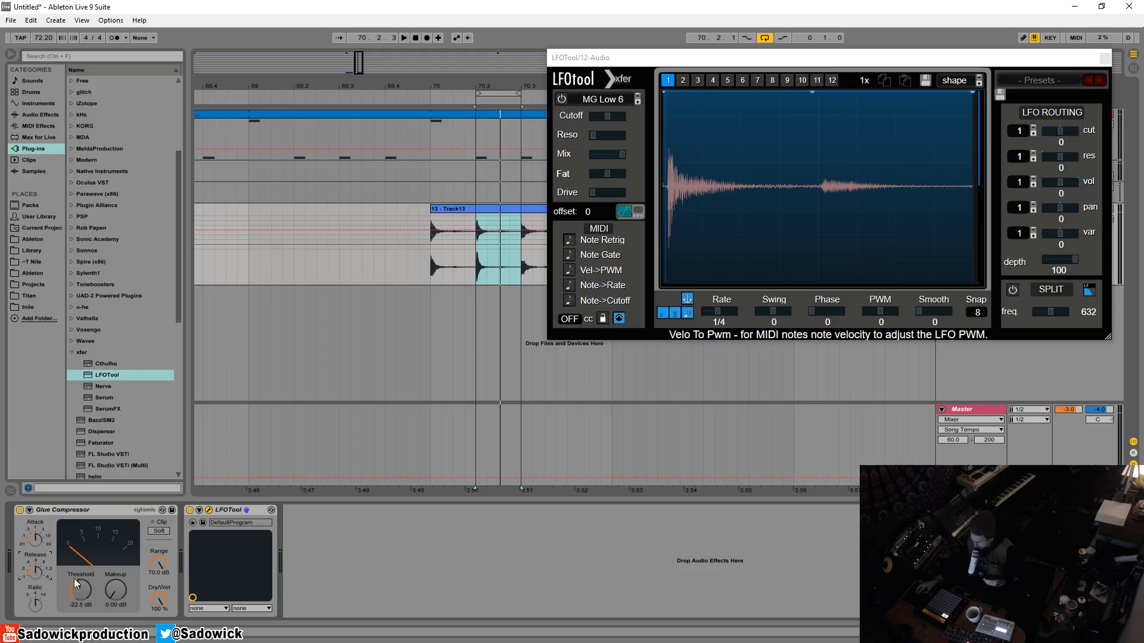
double_click(80, 608)
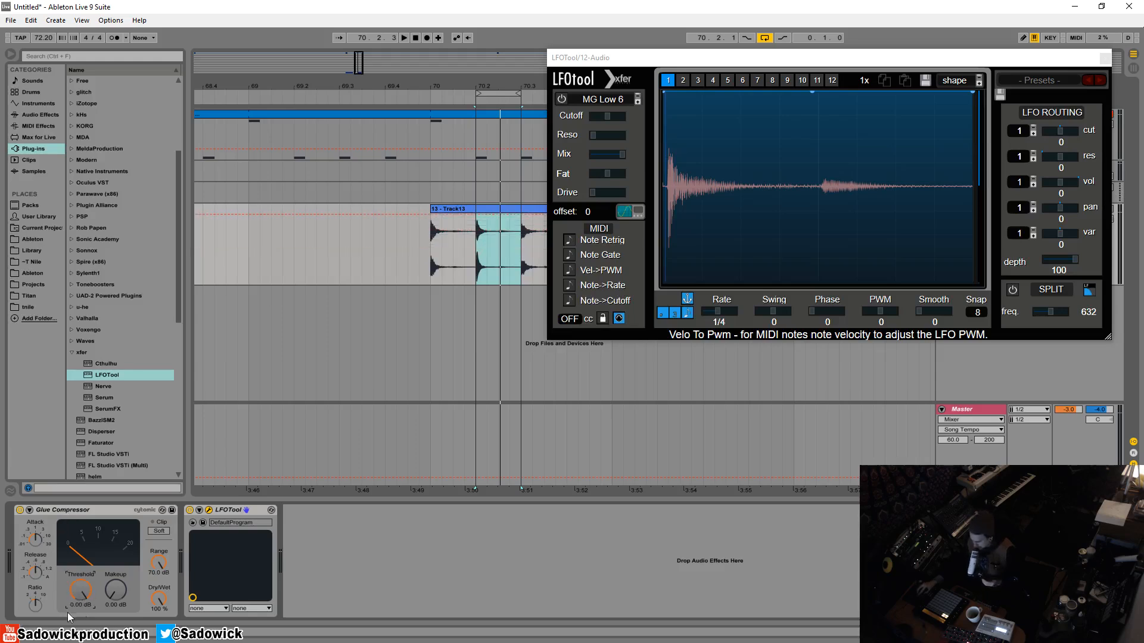
Try a Compressor placed ahead of the Glue Compressor, lower its threshold, and delete the device.
left_click(43, 114)
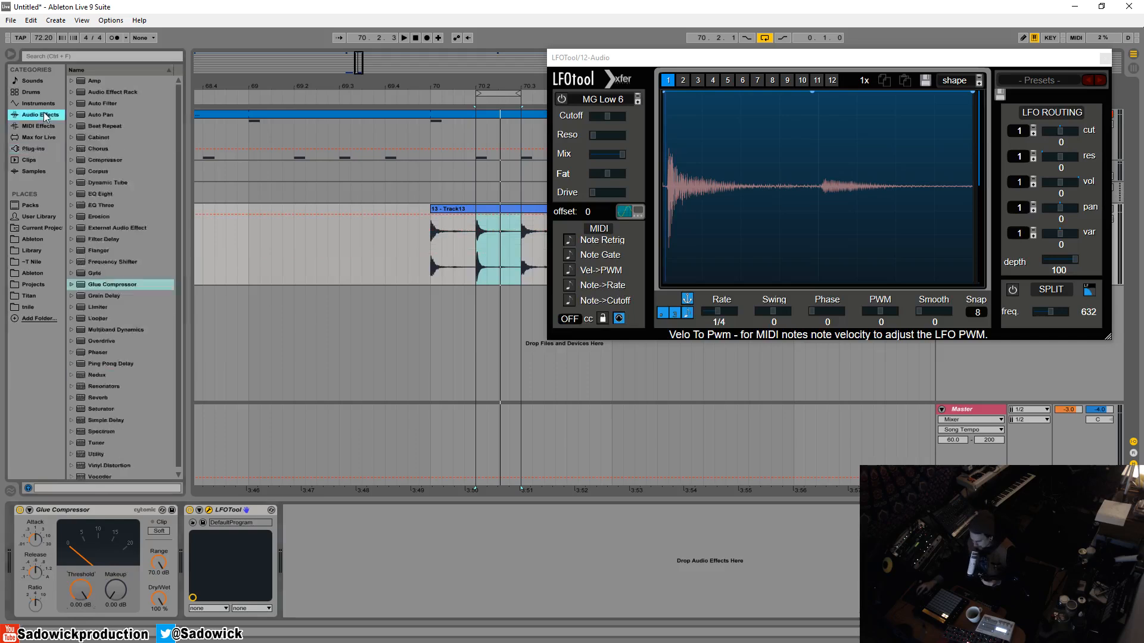
left_click_drag(103, 160, 34, 545)
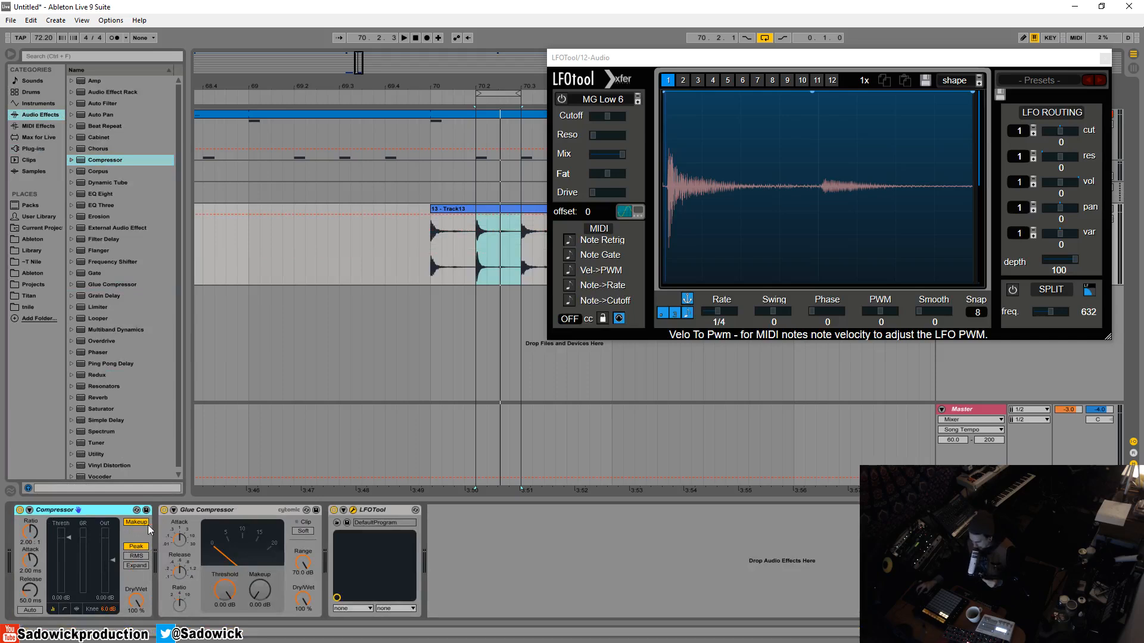
left_click_drag(71, 535, 70, 560)
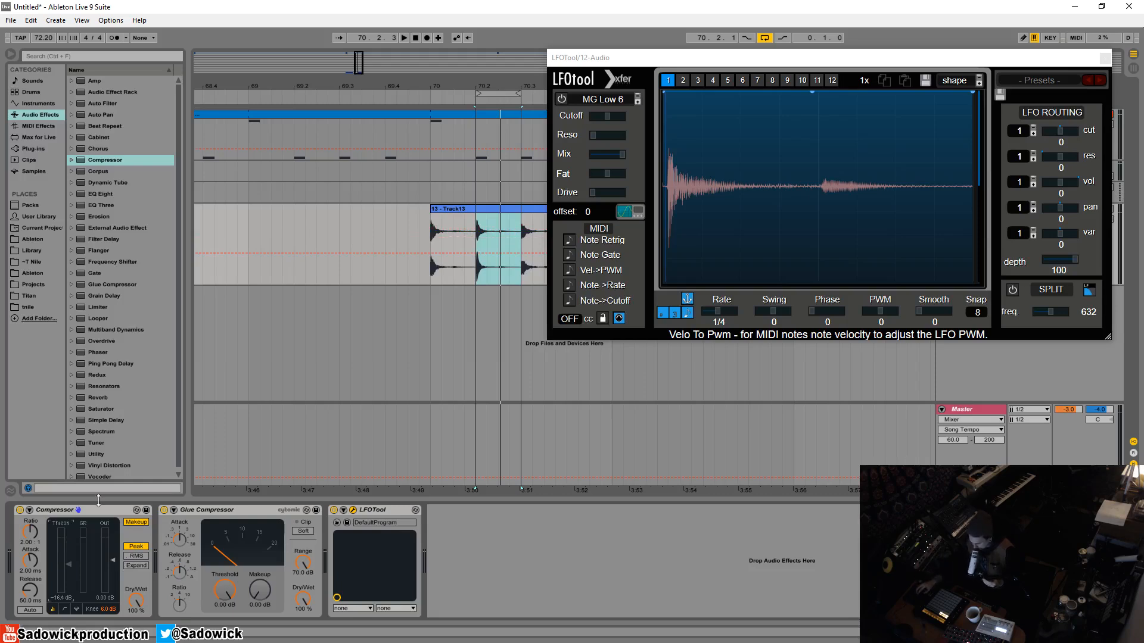
left_click(66, 511)
key("Delete")
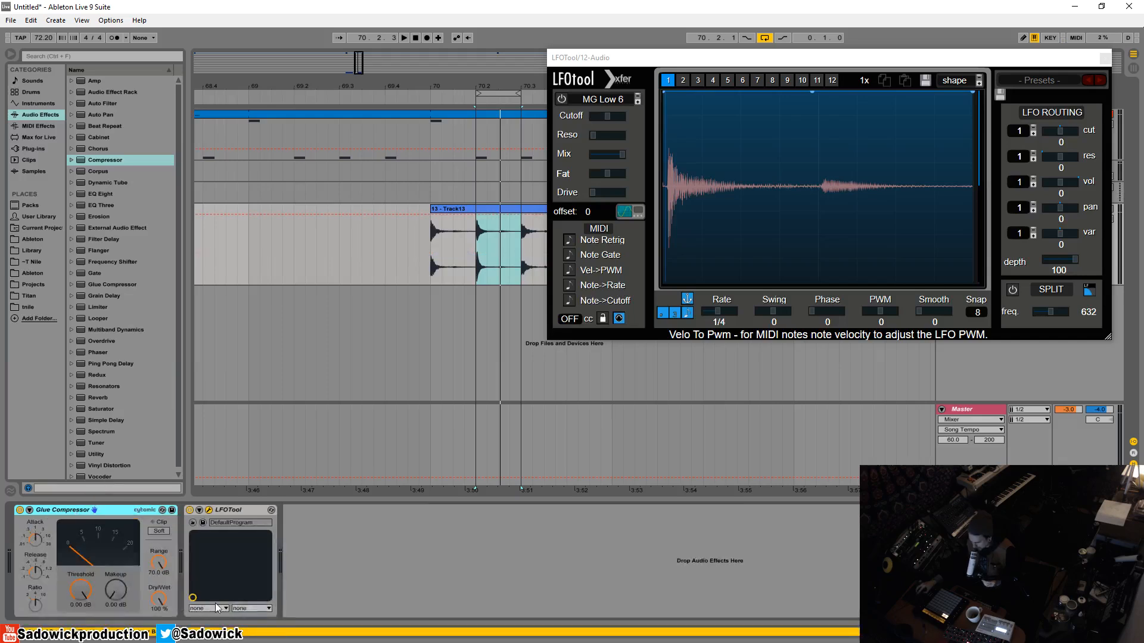
Play the looped beat from its start while lowering the Glue Compressor's threshold to about -20.6 dB.
left_click(232, 513)
left_click(112, 513)
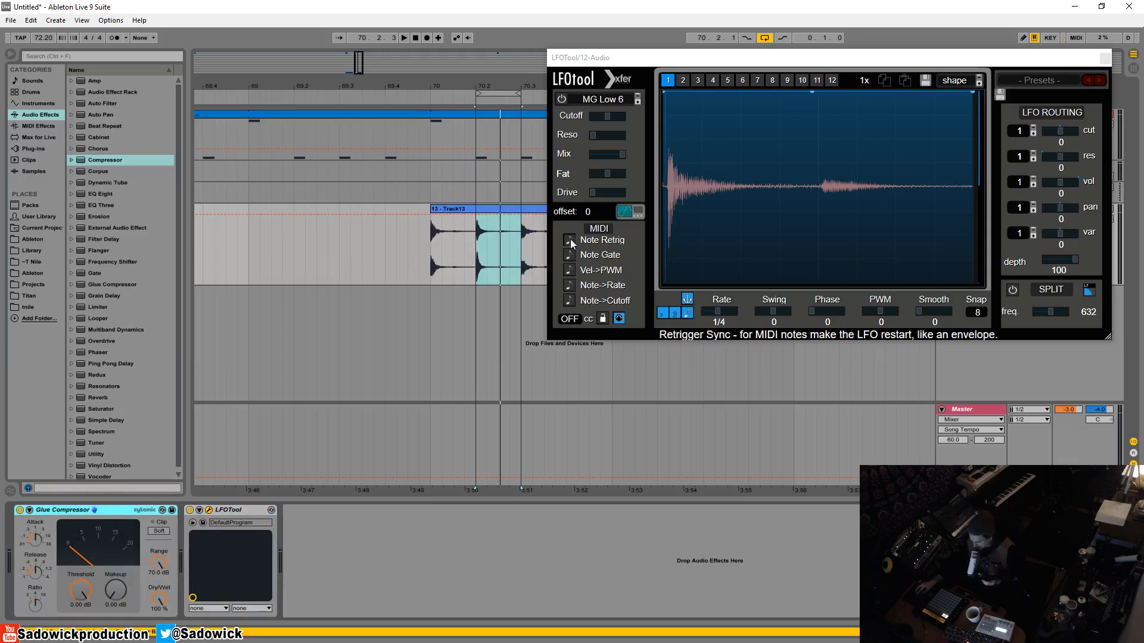
left_click(476, 251)
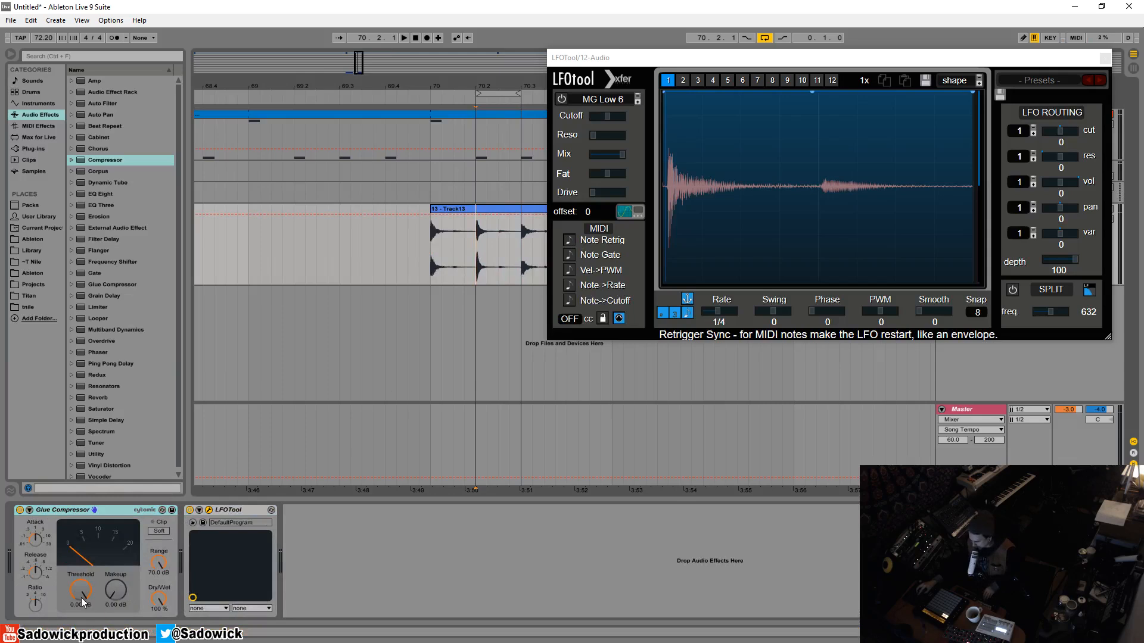
left_click_drag(80, 590, 80, 572)
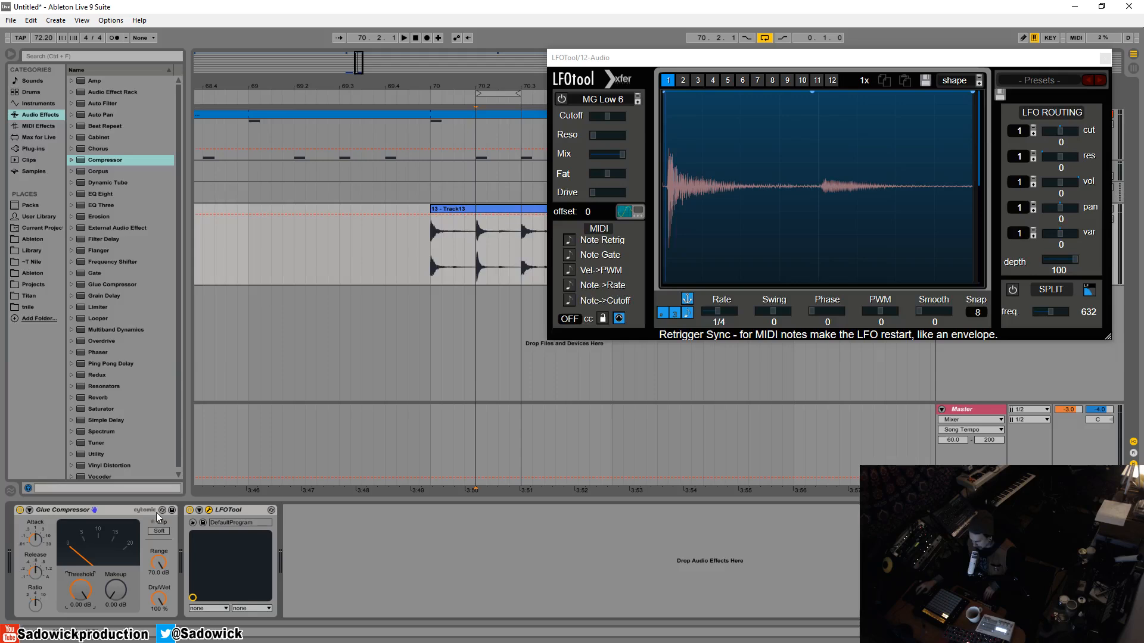
key("space")
mouse_move(80, 590)
left_mouse_down()
mouse_move(80, 620)
mouse_move(81, 599)
left_mouse_up()
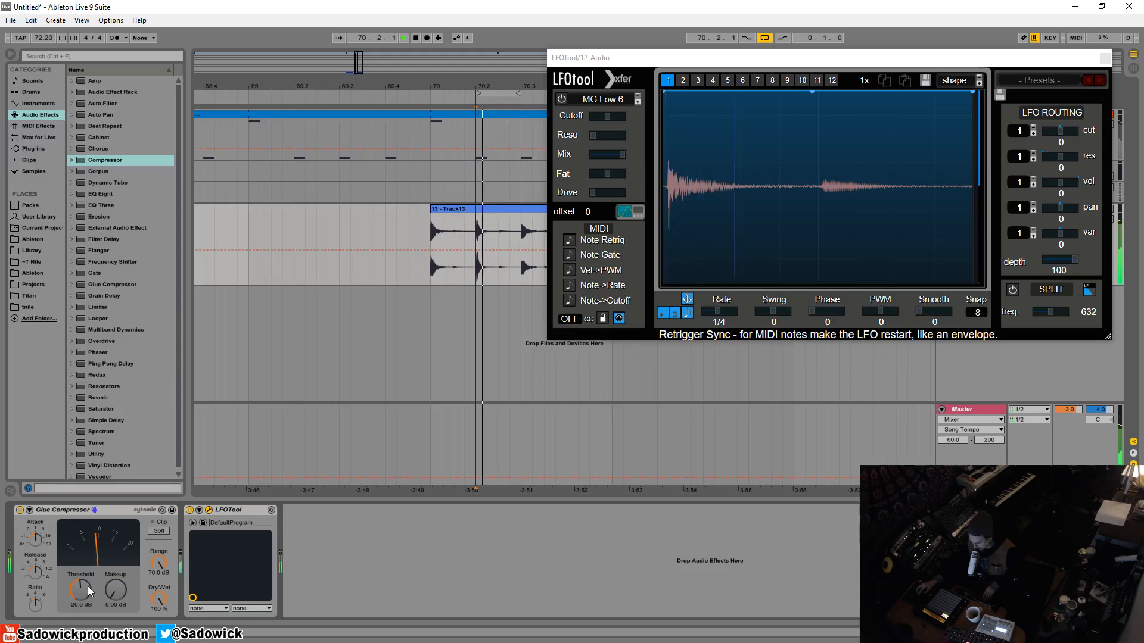
Set the Glue Compressor's threshold to -22.2 dB and makeup to 10.0 dB, and compare the waveform with the device on and bypassed.
left_click_drag(88, 586, 116, 580)
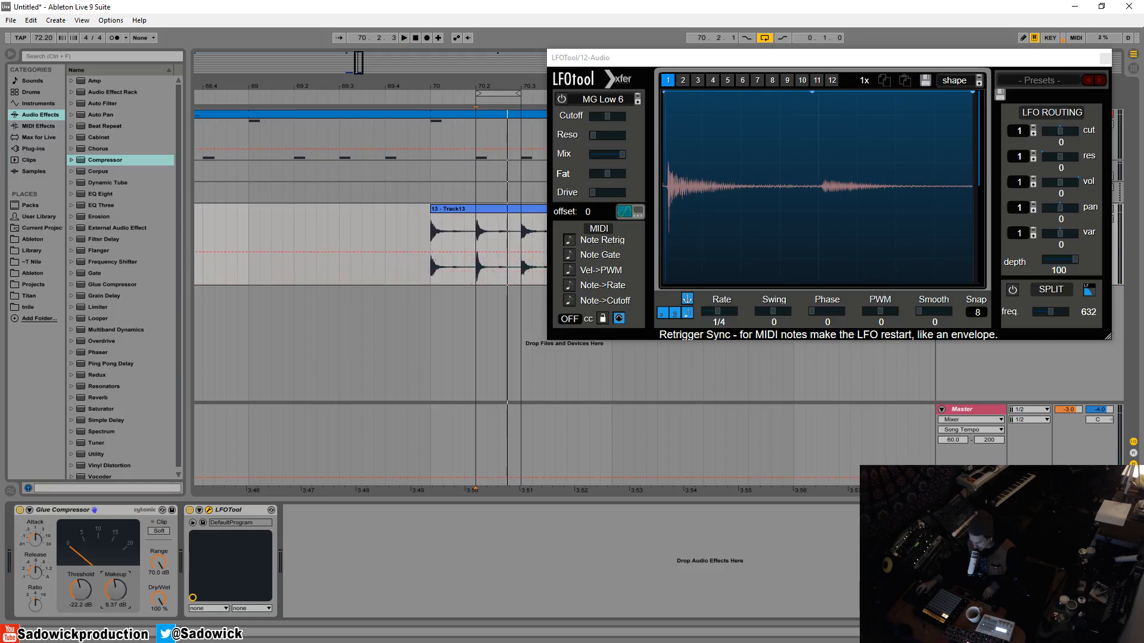
left_click_drag(116, 581, 117, 578)
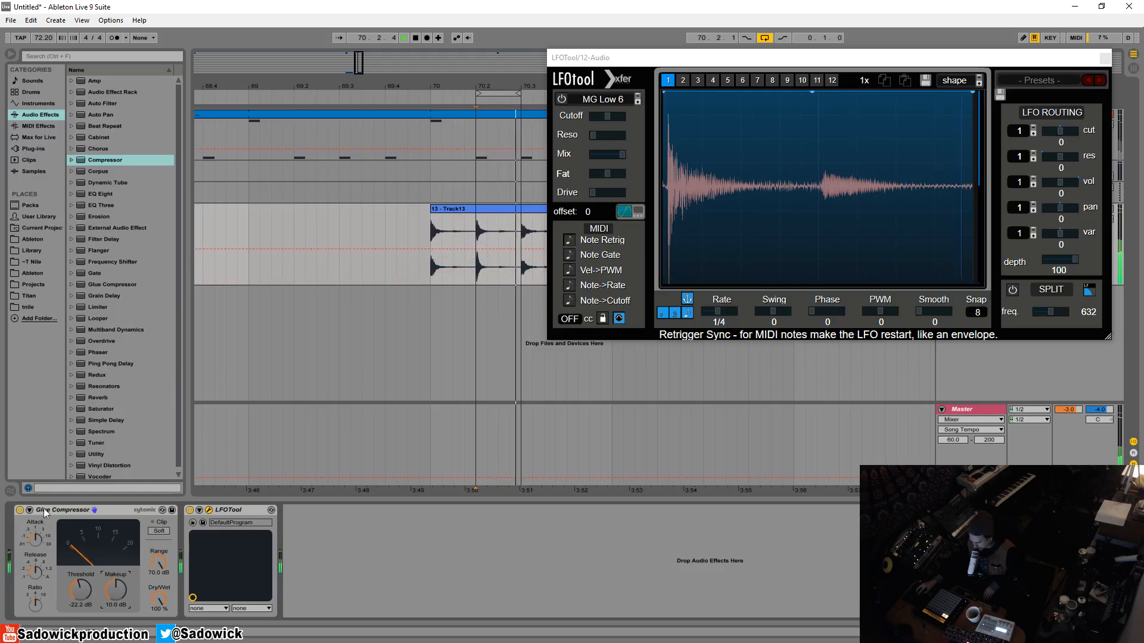
key("0")
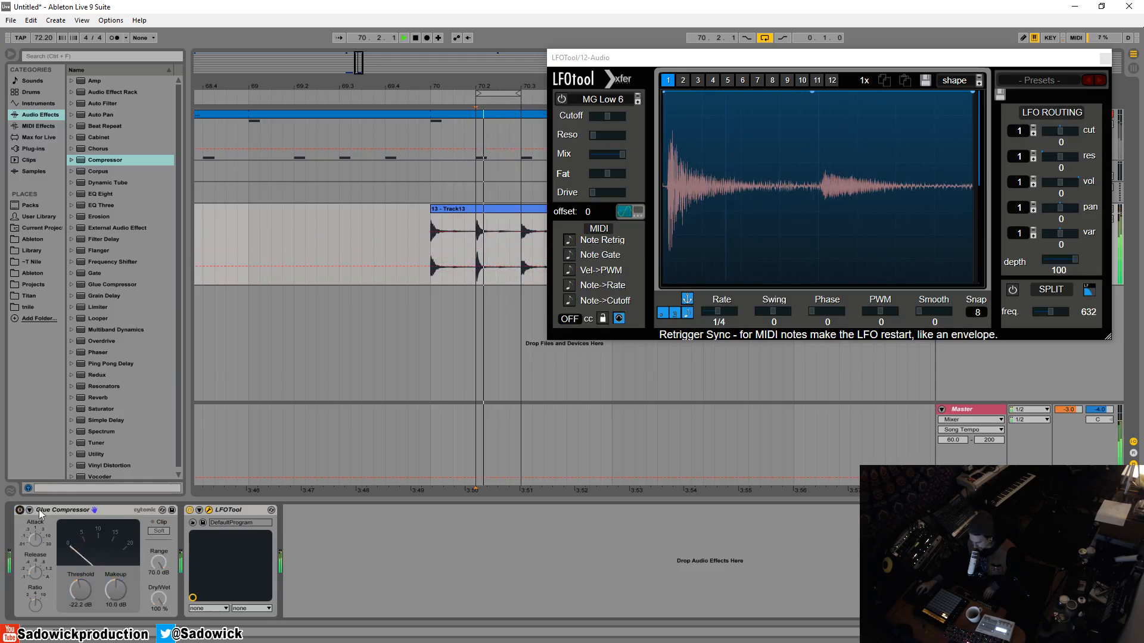
left_click(20, 511)
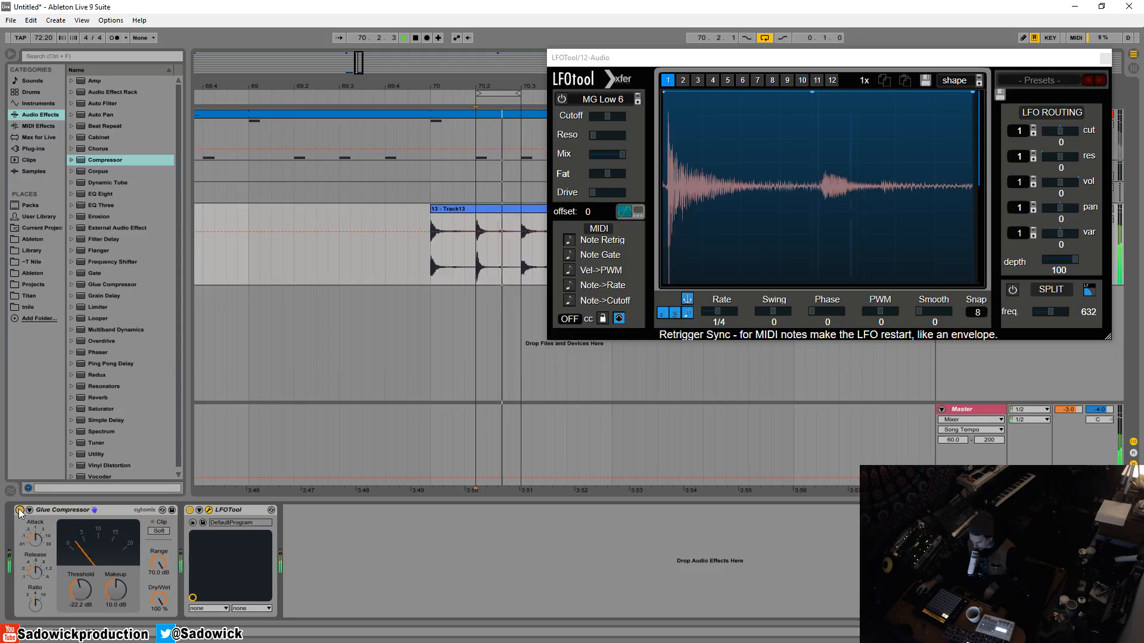
left_click(20, 510)
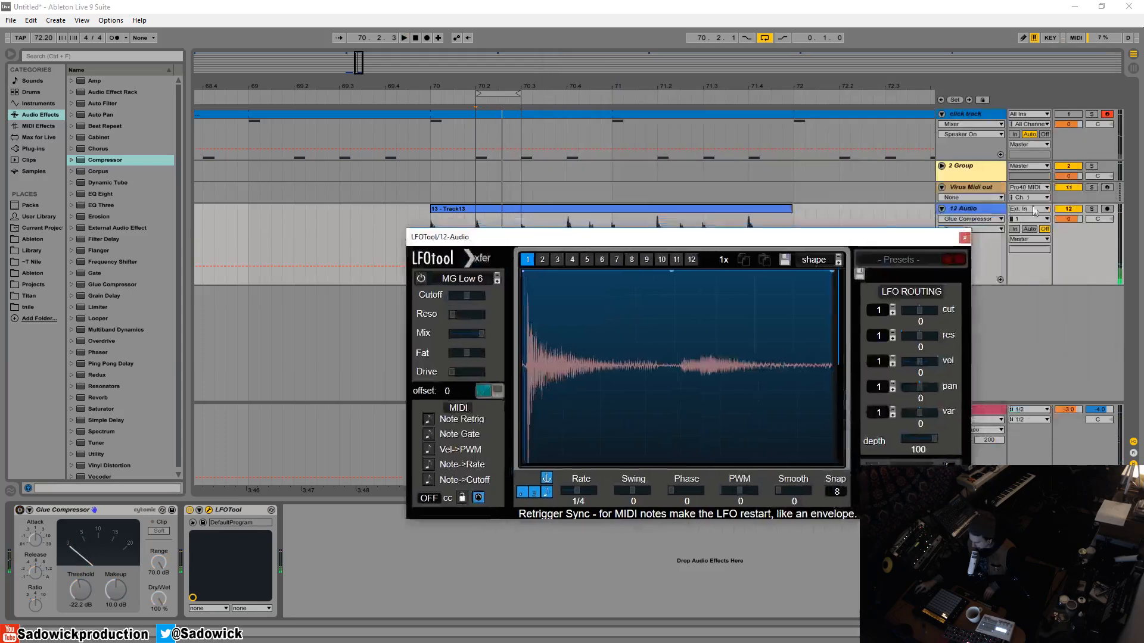
Close the LFOTool window and extend the loop to cover the whole drum clip from bar 70 to bar 72.
left_click(965, 238)
left_click_drag(479, 93, 431, 94)
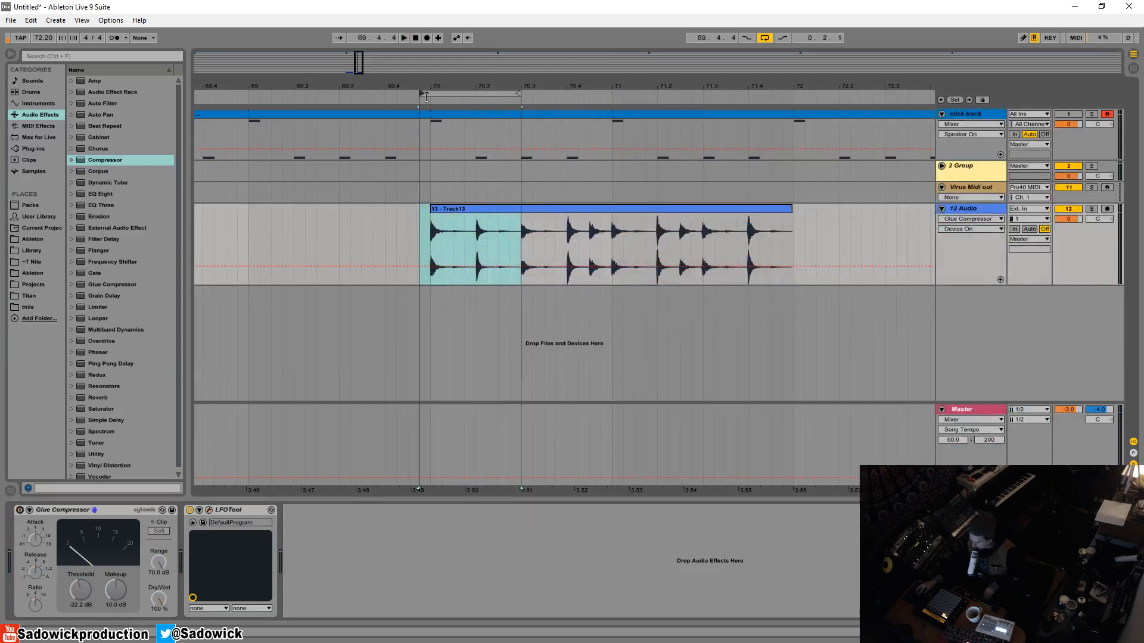
left_click_drag(515, 94, 789, 110)
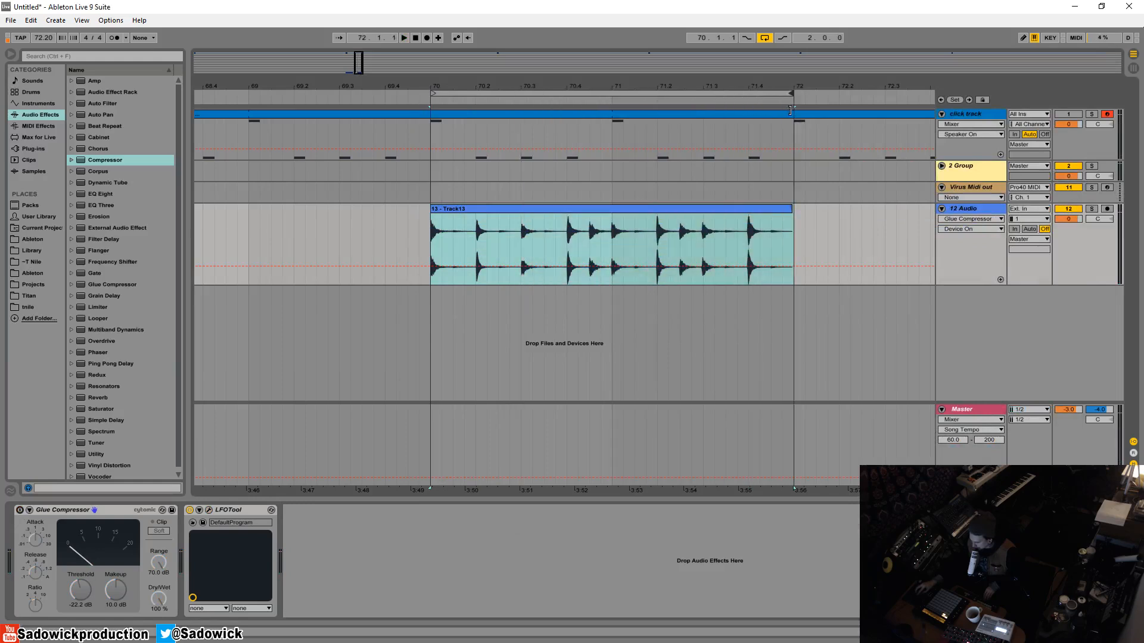
Reactivate the Glue Compressor and play the full drum clip, bypassing the compressor during playback to compare the sound.
left_click(20, 511)
left_click(75, 513)
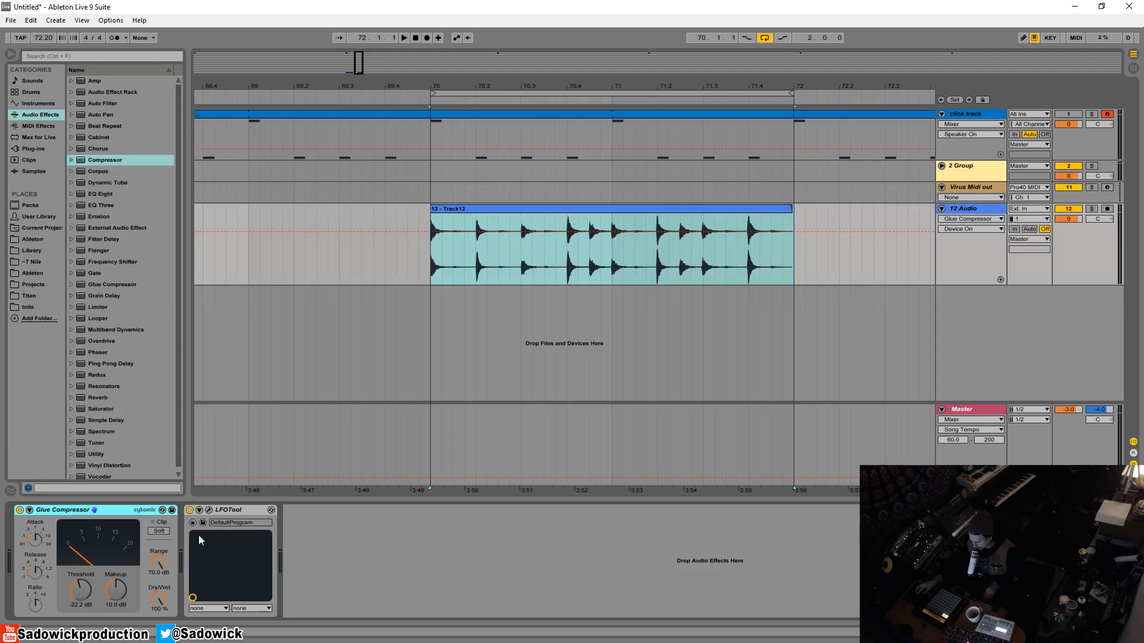
left_click(575, 210)
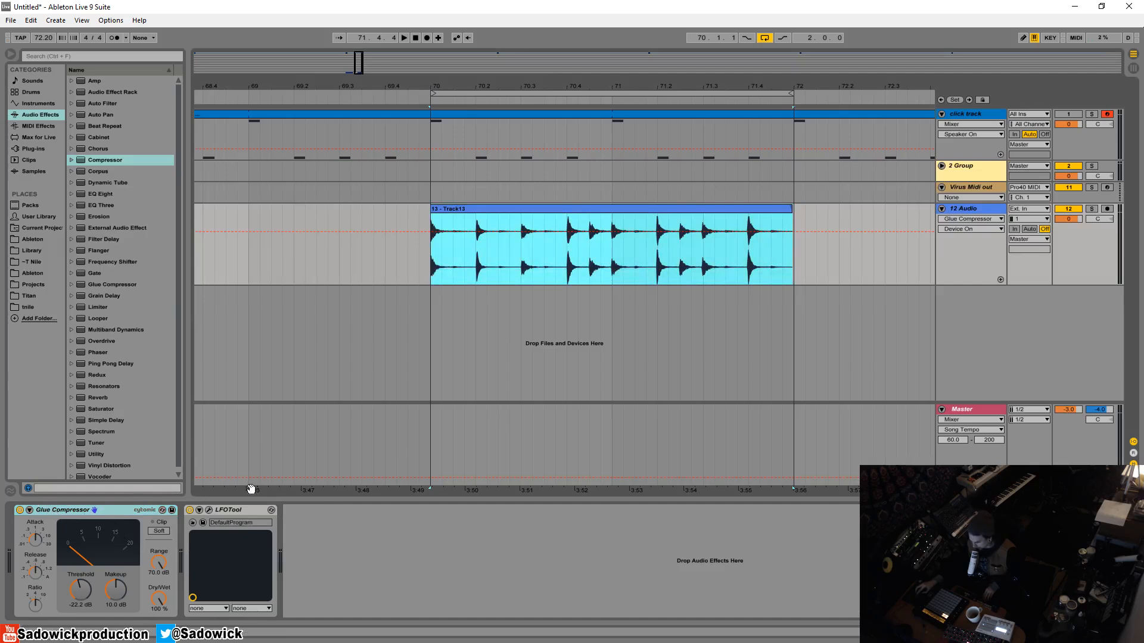
key("space")
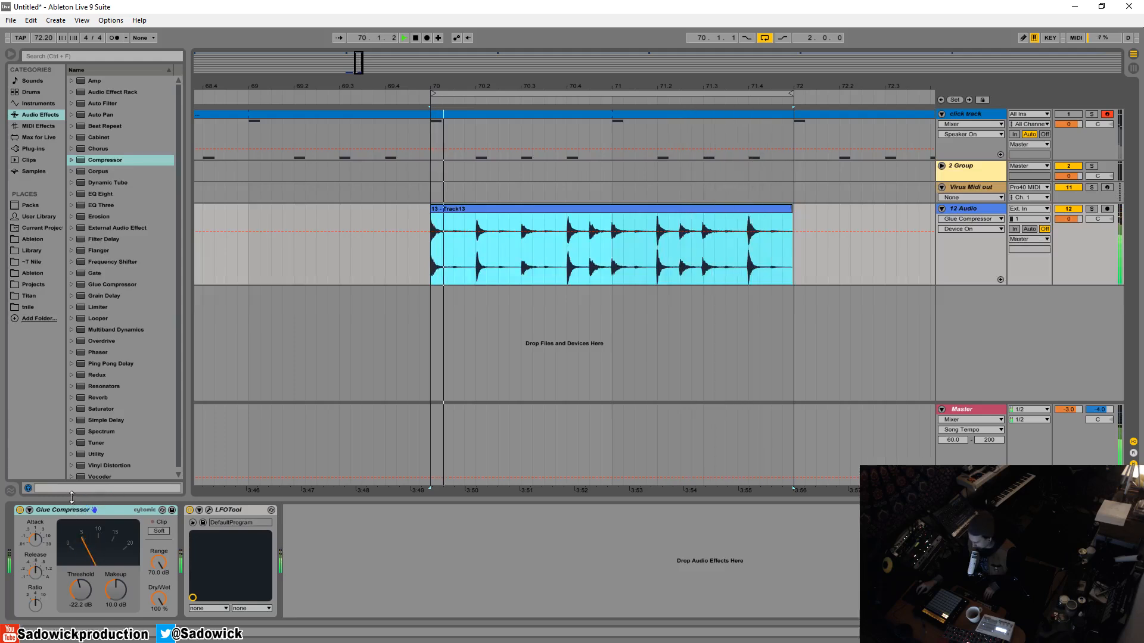
left_click(19, 511)
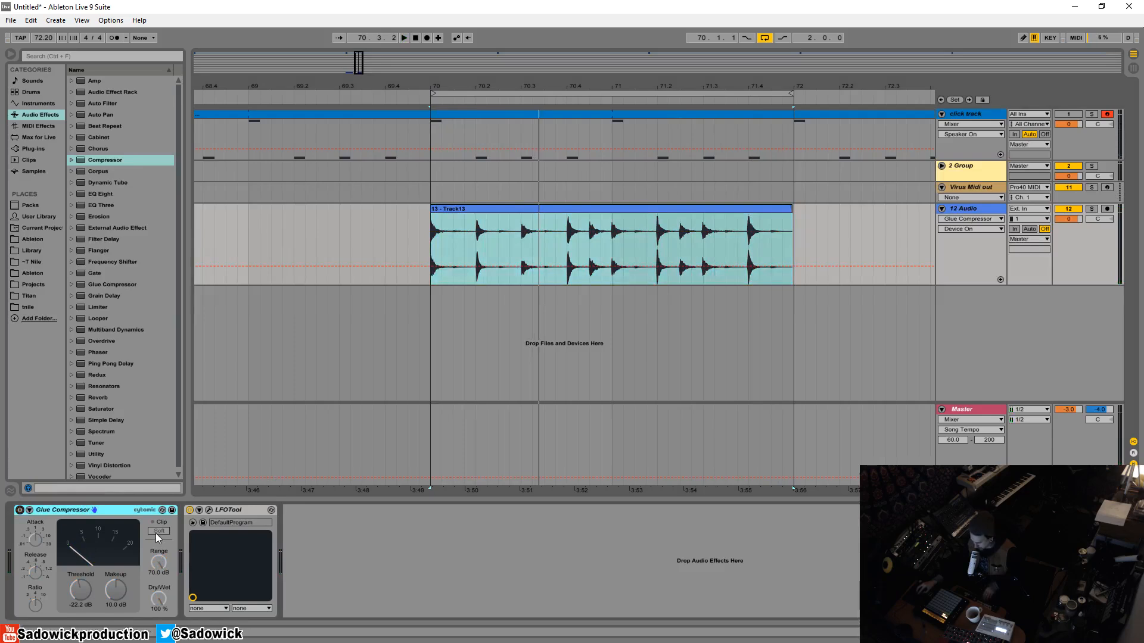
Reopen the LFOTool window and place it clear of the start of the drum clip.
left_click(210, 510)
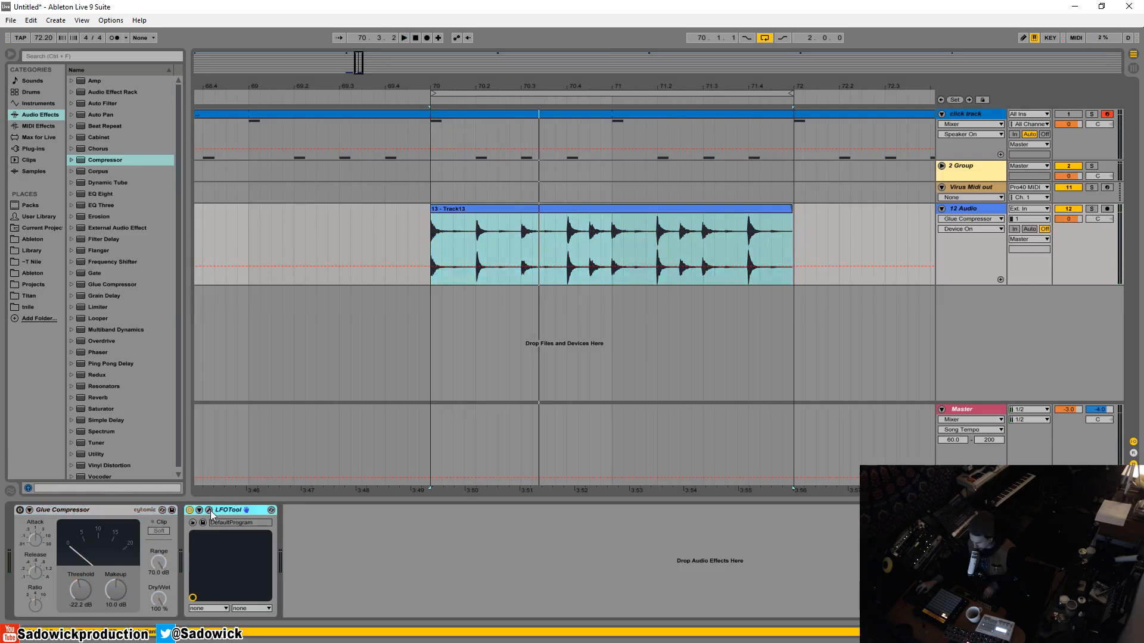
left_click(210, 510)
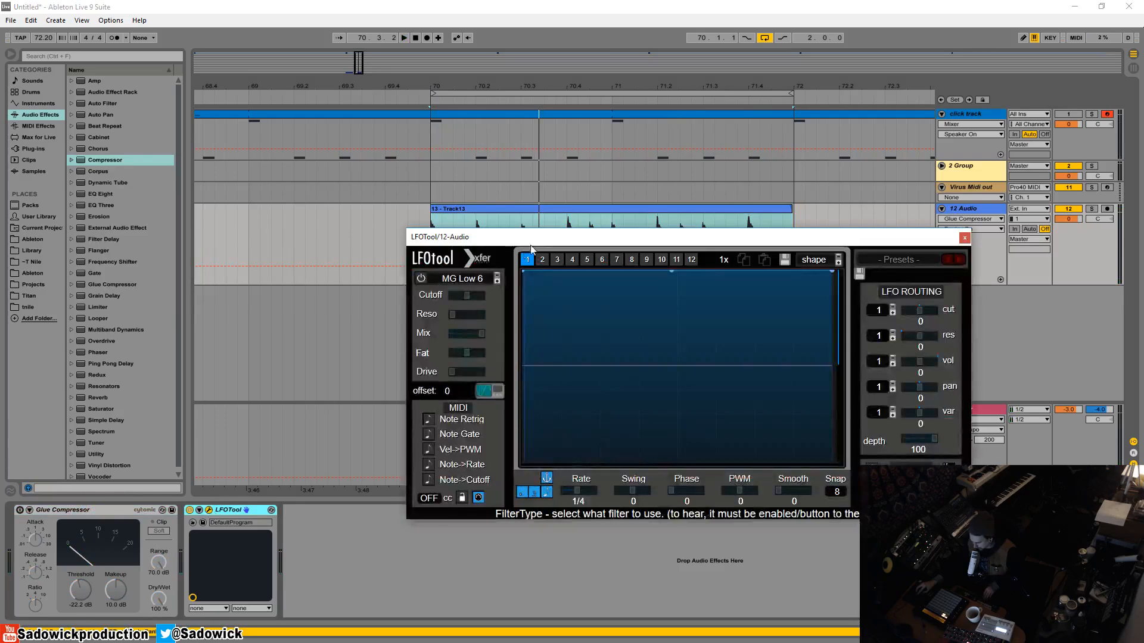
left_click_drag(530, 245, 689, 75)
Play the full loop while toggling the Glue Compressor to compare waveforms, leave it active, and close the LFOTool window.
key("space")
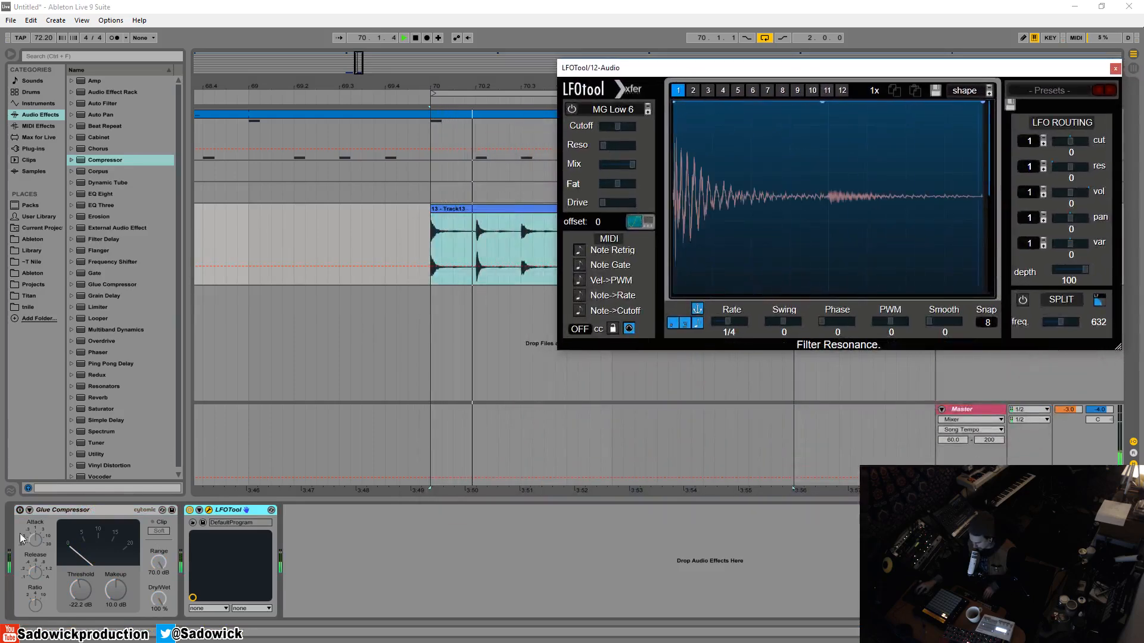
left_click(20, 511)
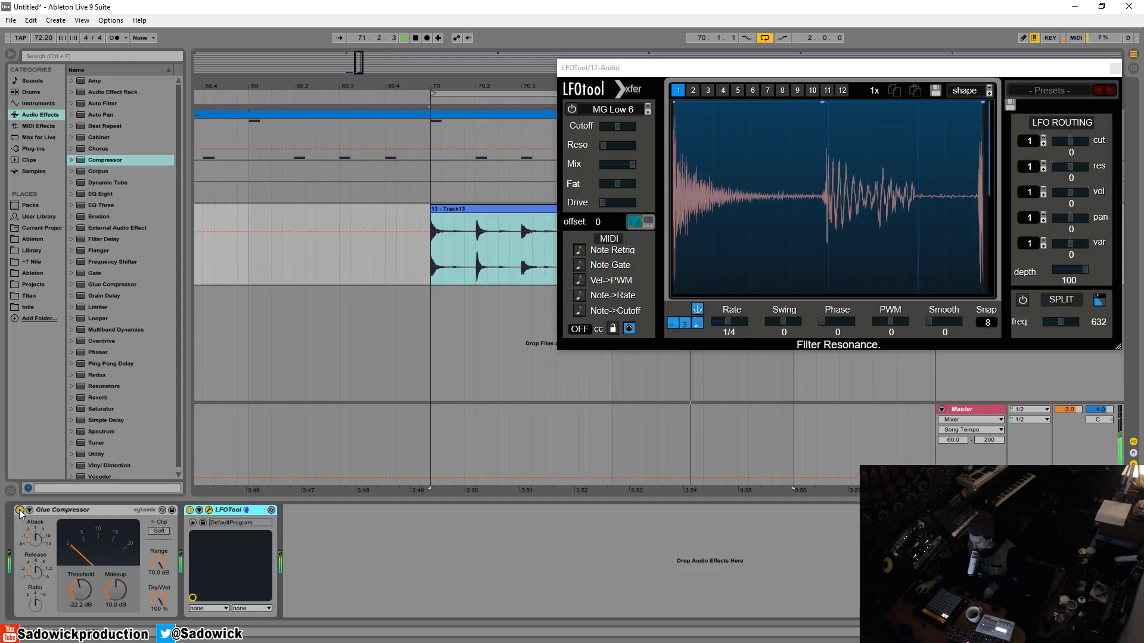
left_click(19, 510)
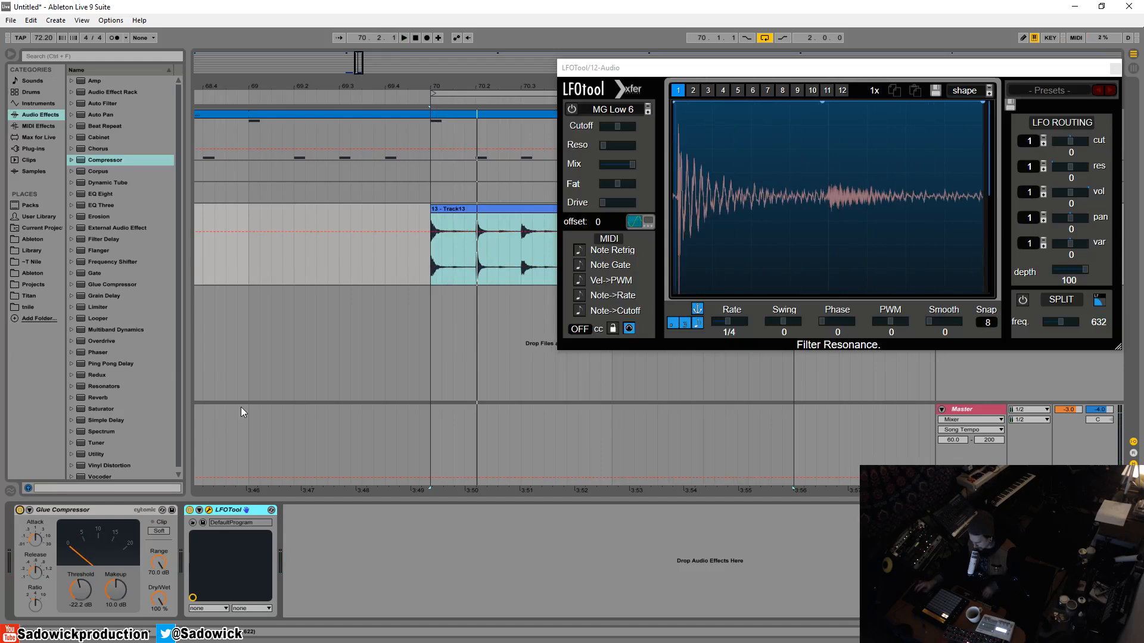
key("space")
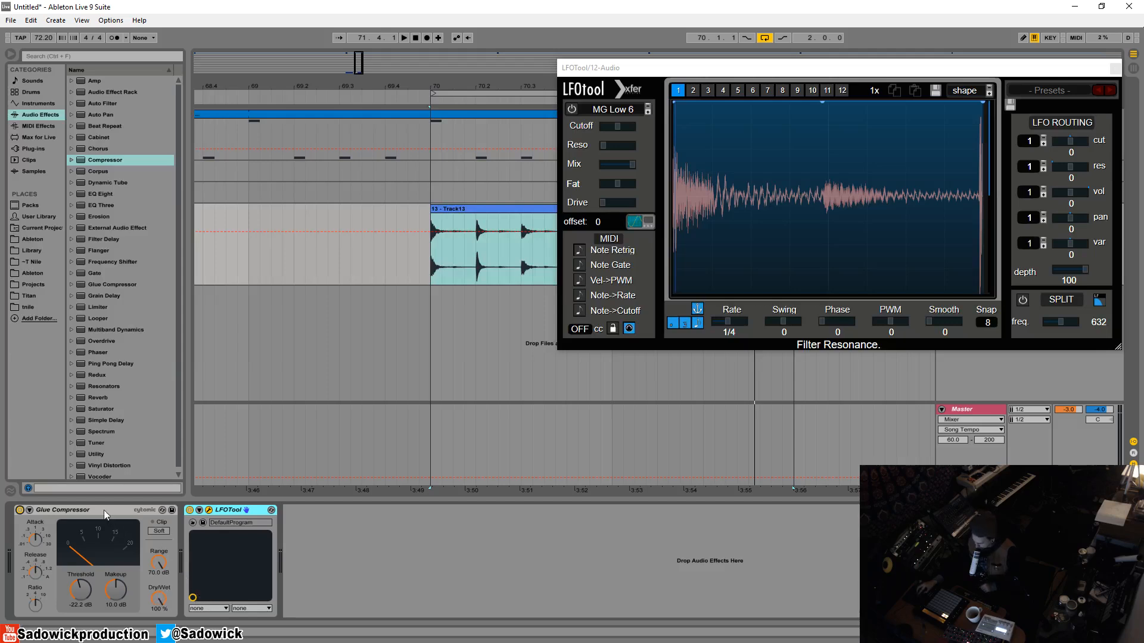
left_click(1115, 70)
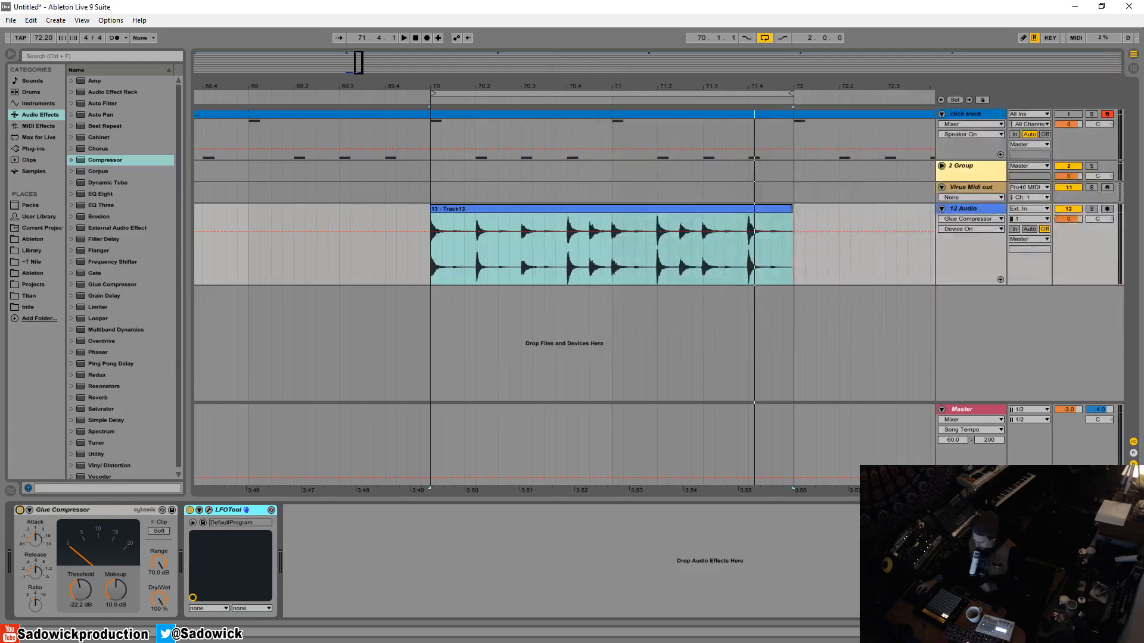